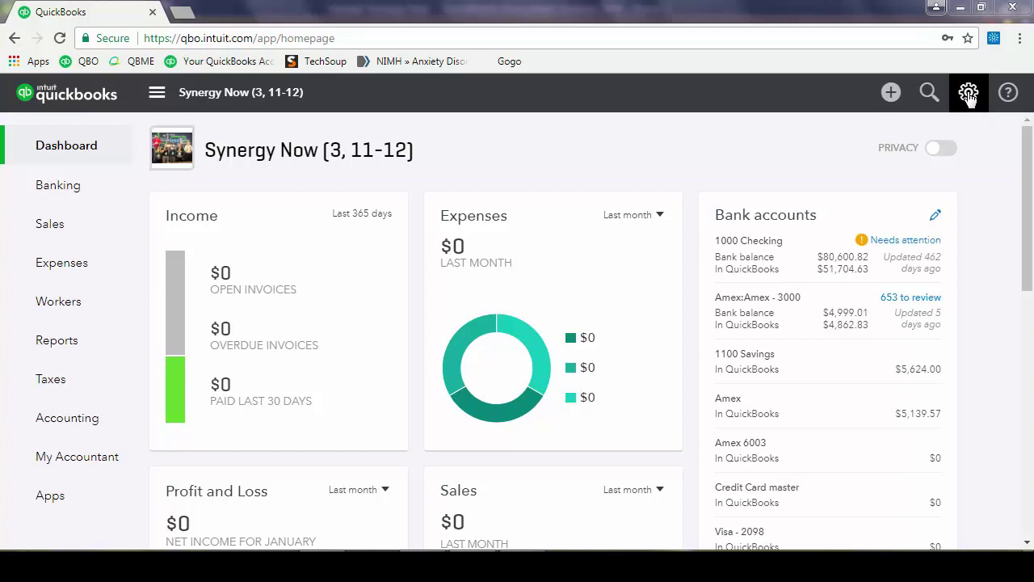
Step: Open the company's advanced account settings and reload the page
{"action": "left_click", "coordinate": [968, 94]}
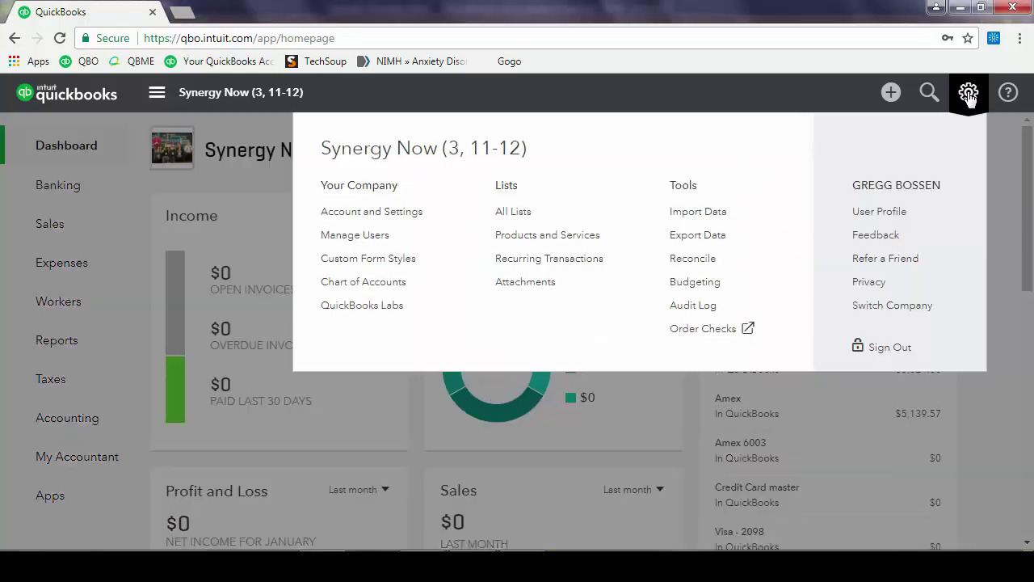
{"action": "left_click", "coordinate": [373, 212]}
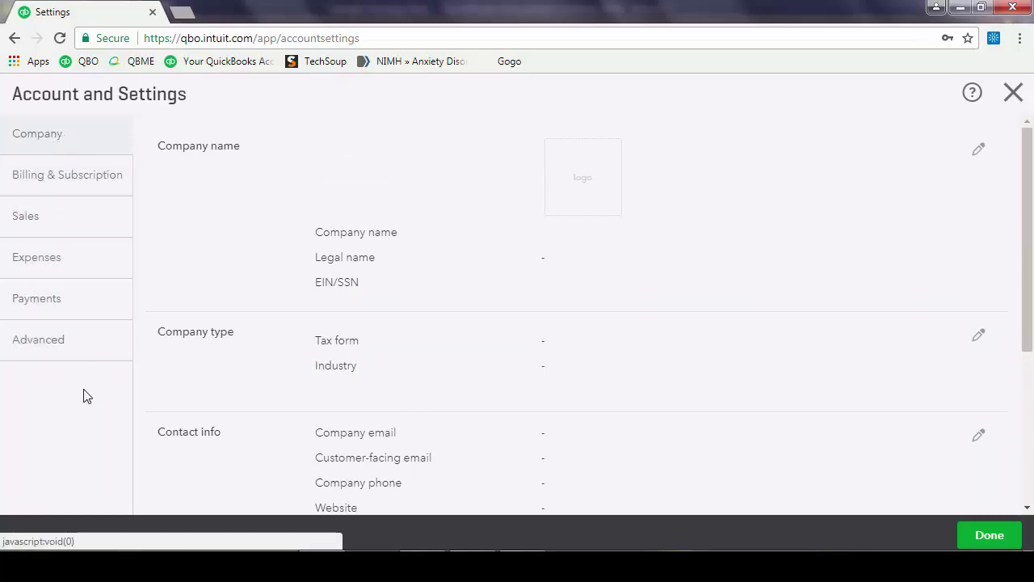
{"action": "left_click", "coordinate": [45, 348]}
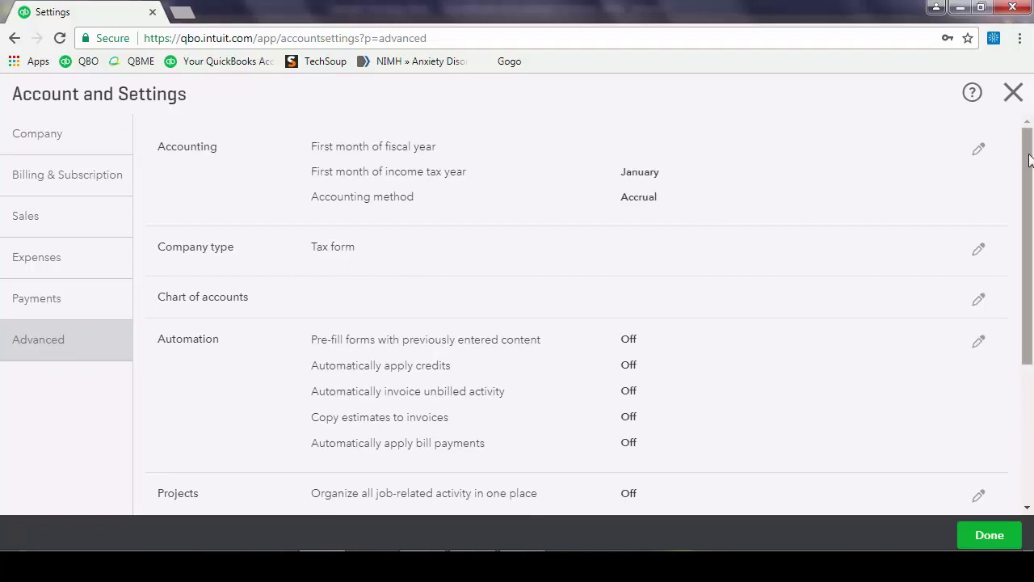
{"action": "scroll", "coordinate": [1030, 160], "scroll_direction": "down", "scroll_amount": 1}
{"action": "scroll", "coordinate": [1031, 160], "scroll_direction": "up", "scroll_amount": 1}
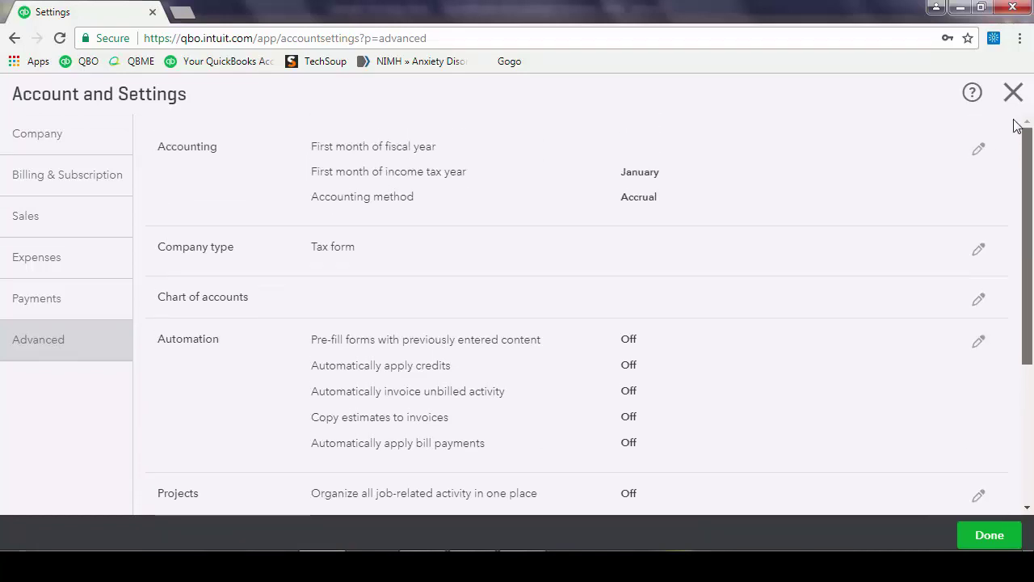
{"action": "left_click", "coordinate": [59, 38]}
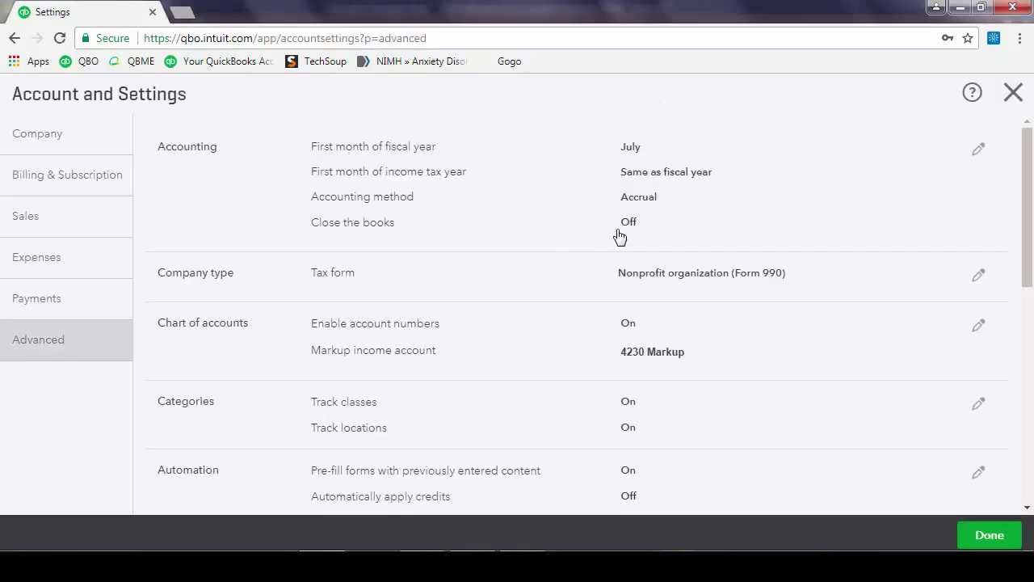
Step: Turn on Close the books in the accounting settings with a closing date of 12/31/2017
{"action": "left_click", "coordinate": [628, 229]}
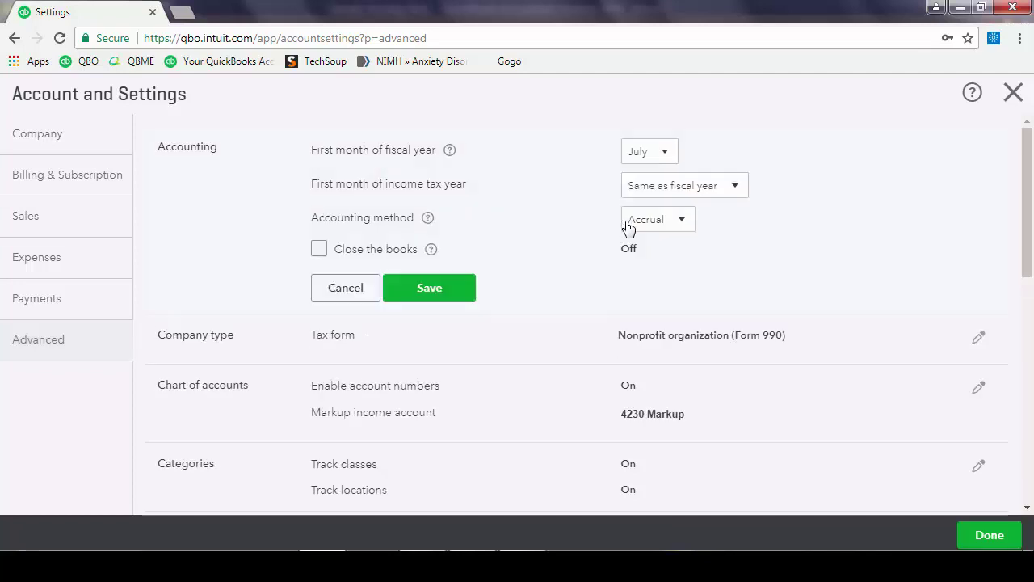
{"action": "left_click", "coordinate": [320, 252]}
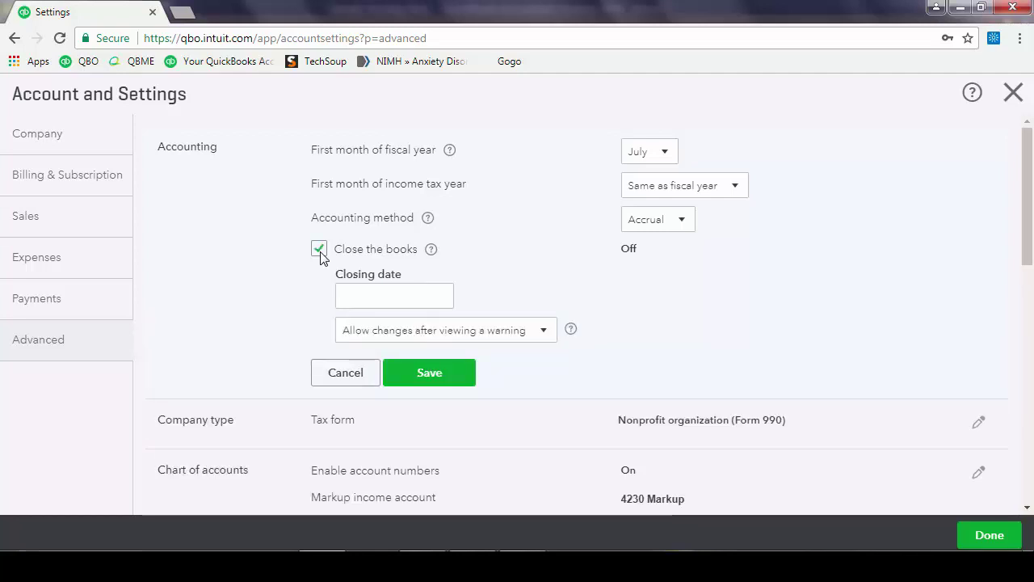
{"action": "left_click", "coordinate": [357, 298]}
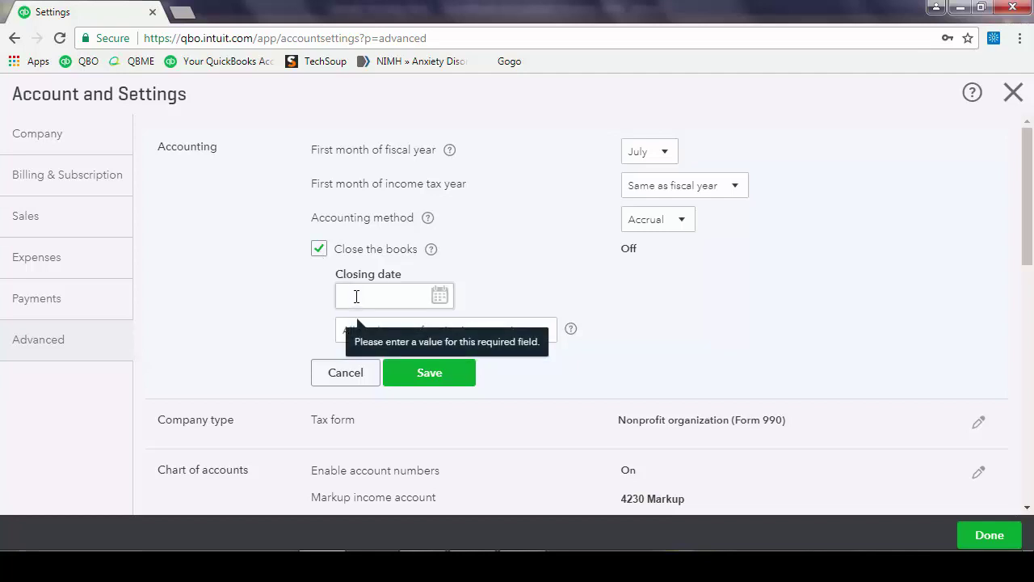
{"action": "left_click", "coordinate": [356, 296]}
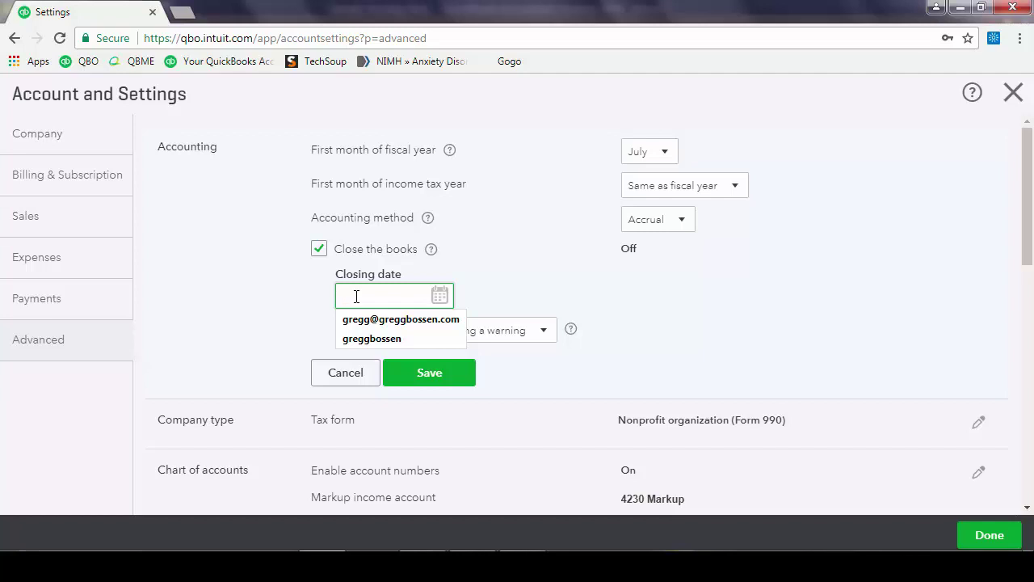
{"action": "type", "text": "12/31/1"}
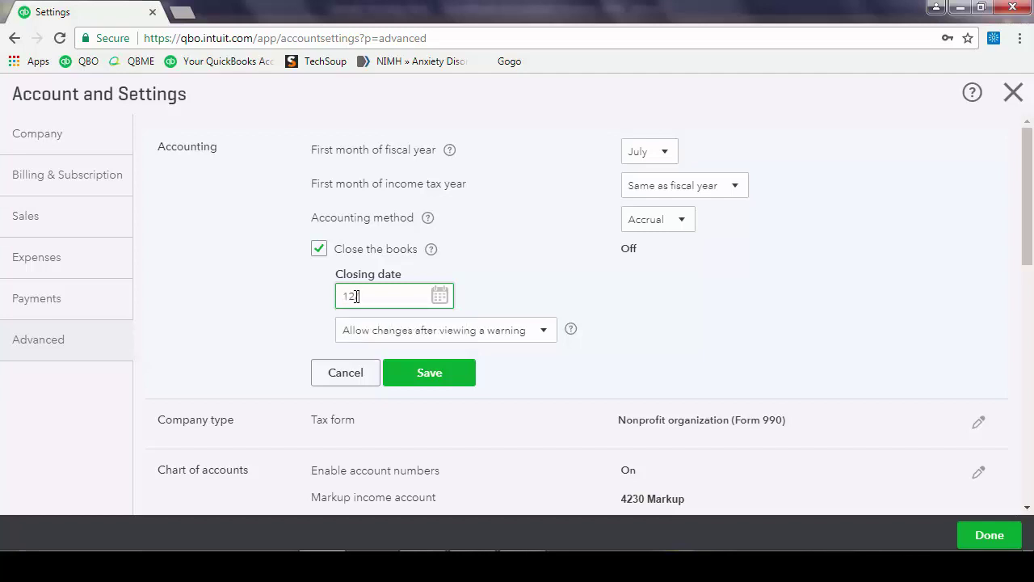
{"action": "type", "text": "7"}
{"action": "left_click", "coordinate": [384, 296]}
{"action": "left_click_drag", "start_coordinate": [387, 296], "coordinate": [335, 300]}
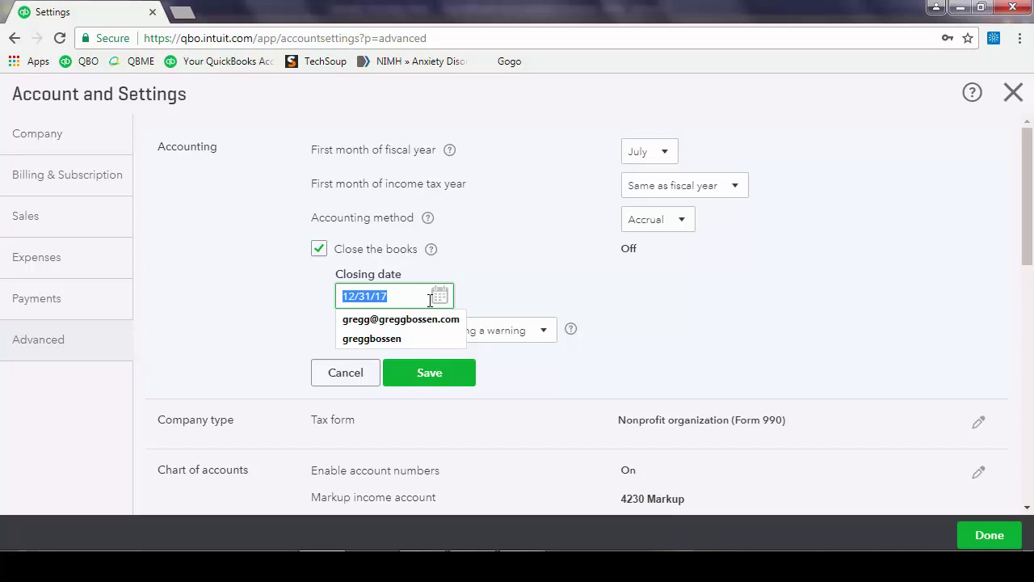
{"action": "key", "text": "Tab"}
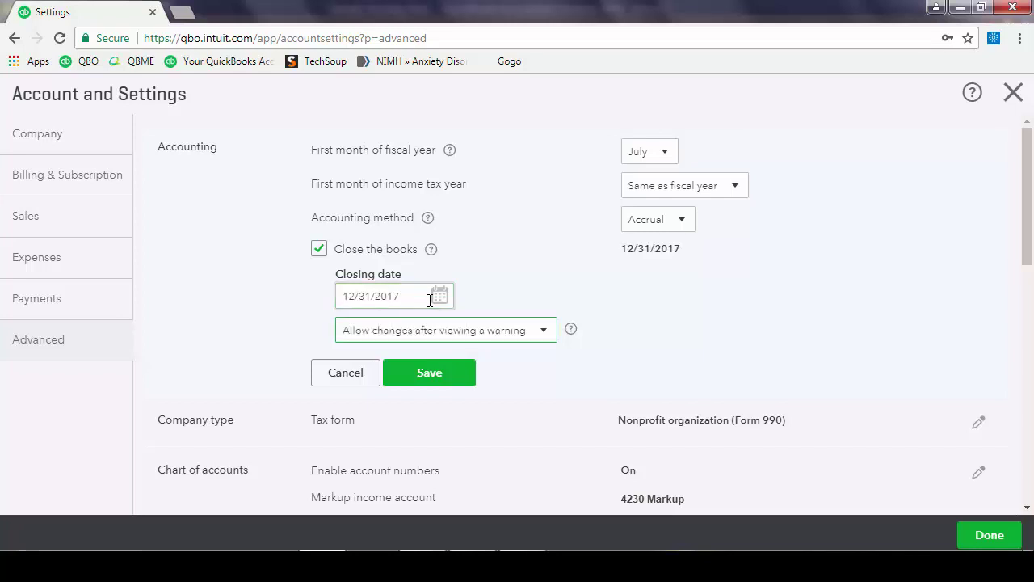
{"action": "left_click_drag", "start_coordinate": [409, 296], "coordinate": [324, 303]}
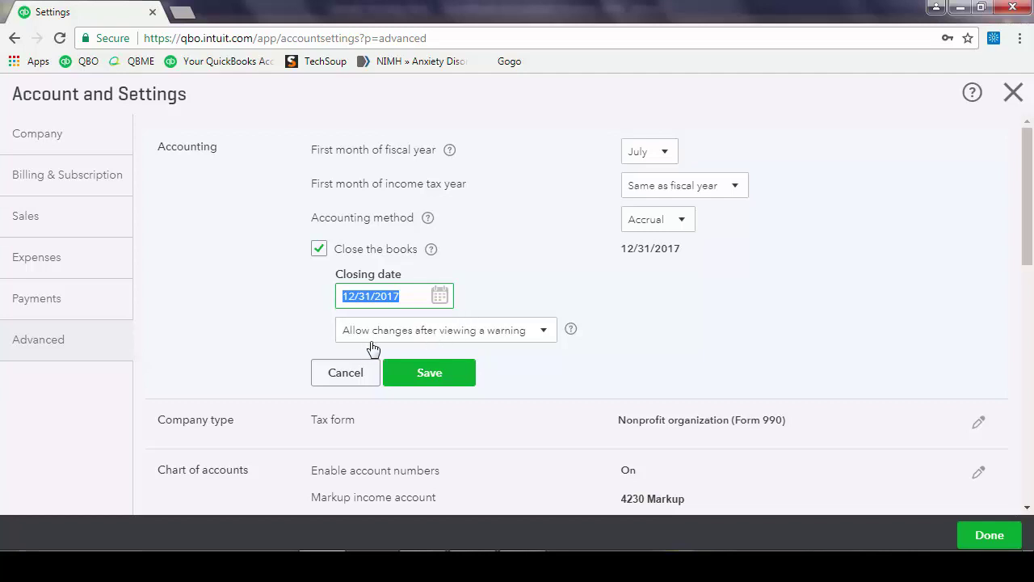
Step: Allow changes to closed books only after a warning and password, enter and confirm the closing password, and save the settings before leaving them
{"action": "left_click", "coordinate": [545, 338]}
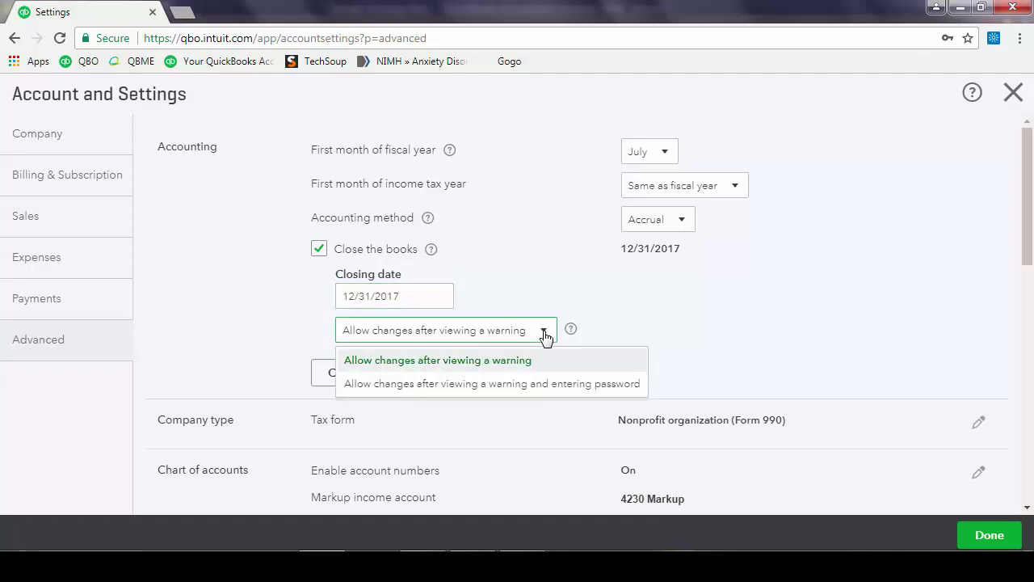
{"action": "left_click", "coordinate": [539, 393]}
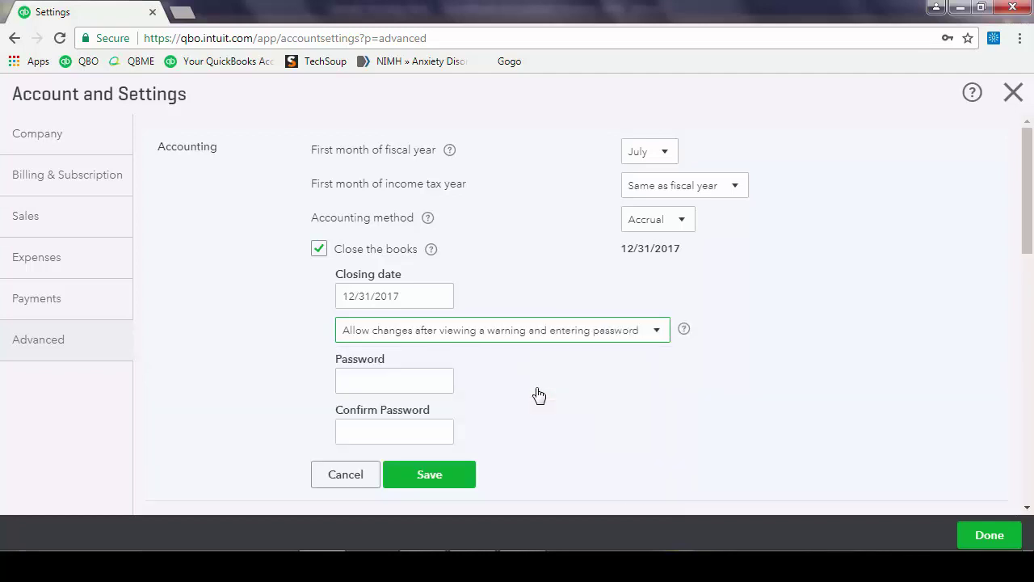
{"action": "left_click", "coordinate": [371, 384]}
{"action": "type", "text": "••••"}
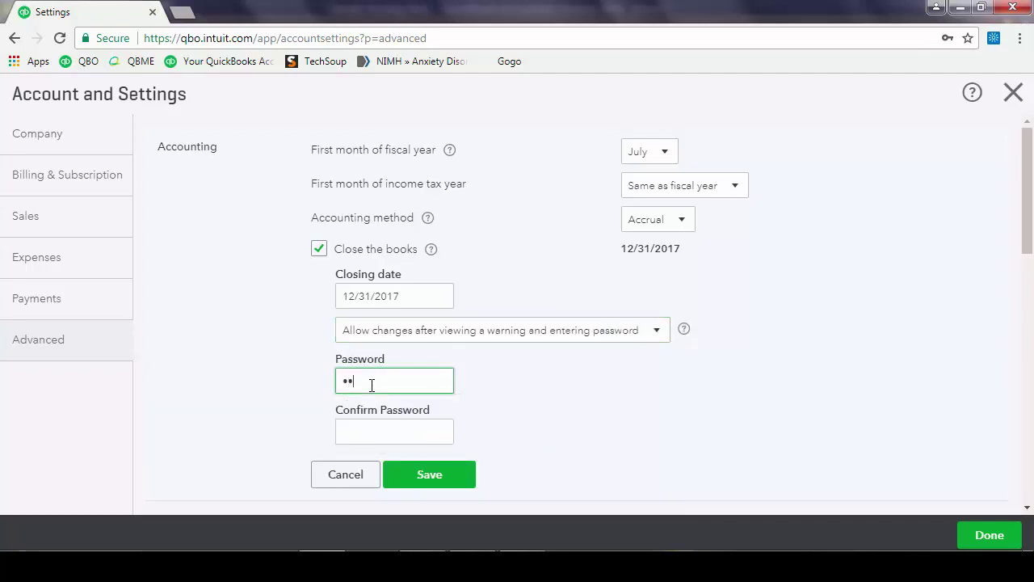
{"action": "key", "text": "Tab"}
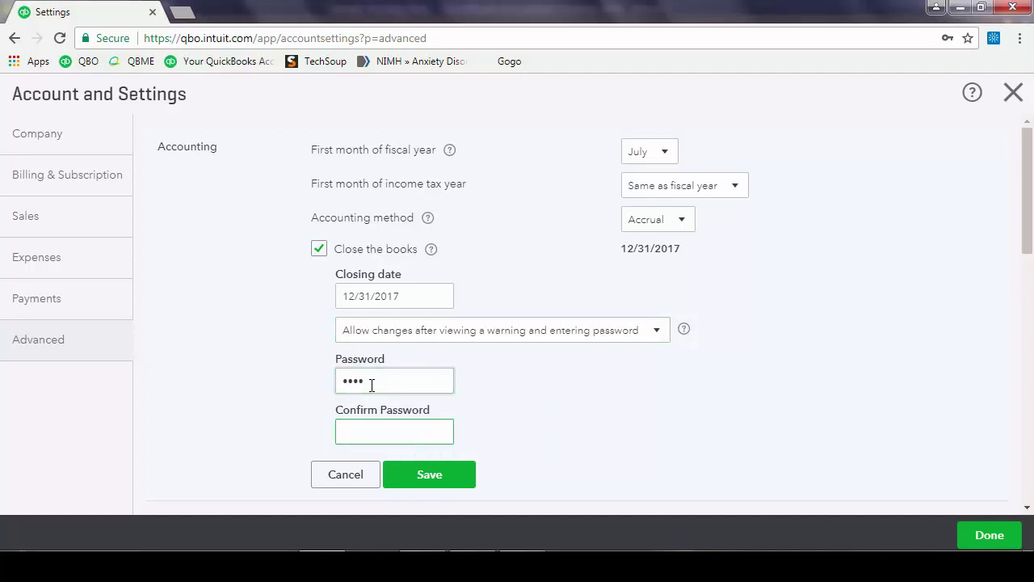
{"action": "double_click", "coordinate": [333, 379]}
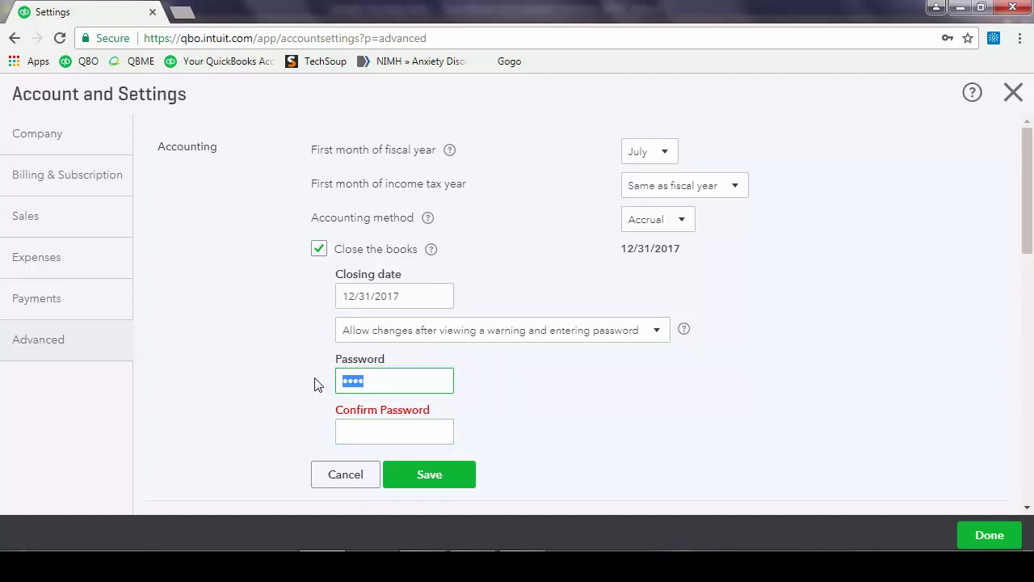
{"action": "type", "text": "••••••••"}
{"action": "key", "text": "Return"}
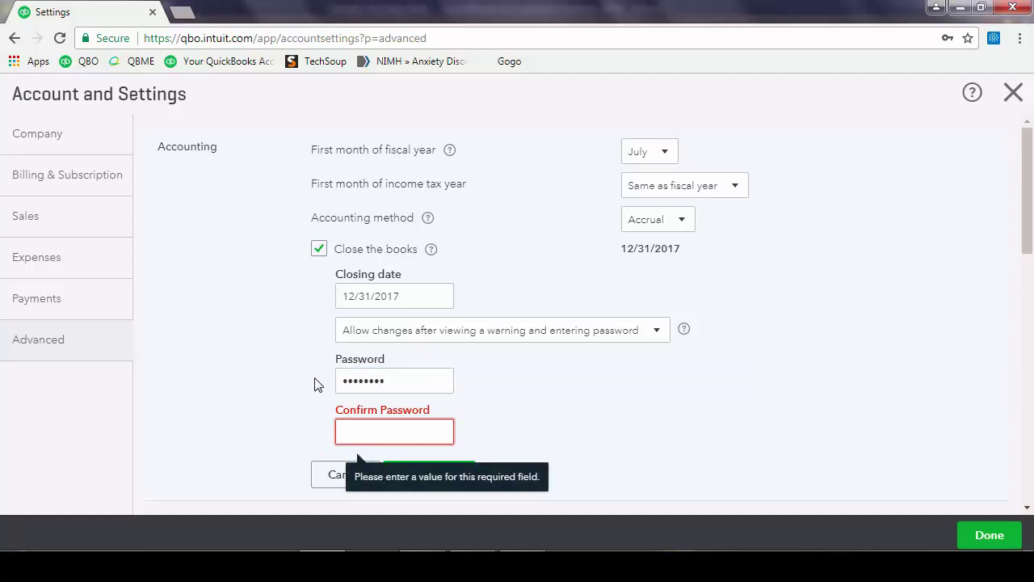
{"action": "type", "text": "••••••"}
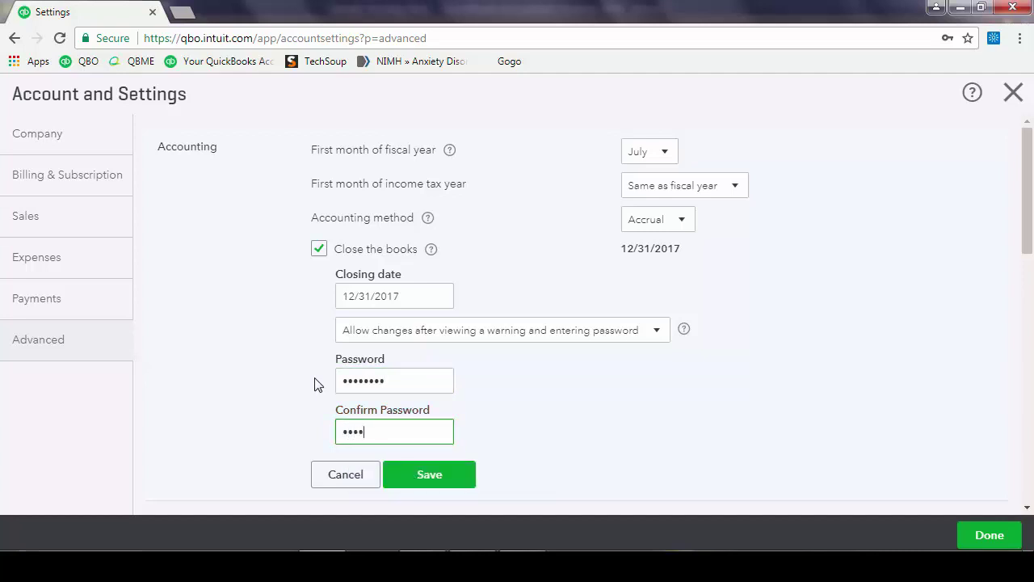
{"action": "type", "text": "••"}
{"action": "key", "text": "Tab"}
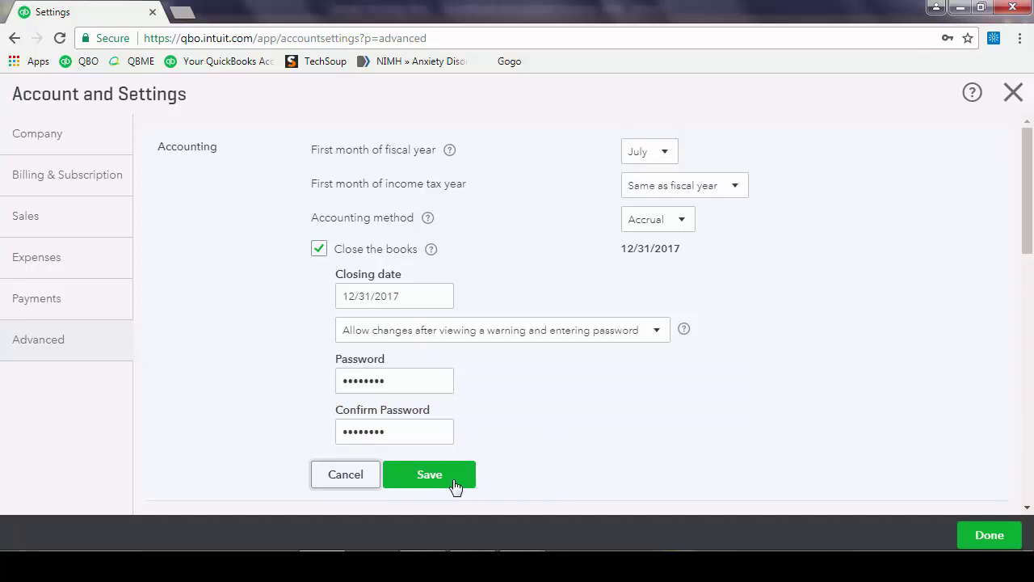
{"action": "left_click", "coordinate": [429, 475]}
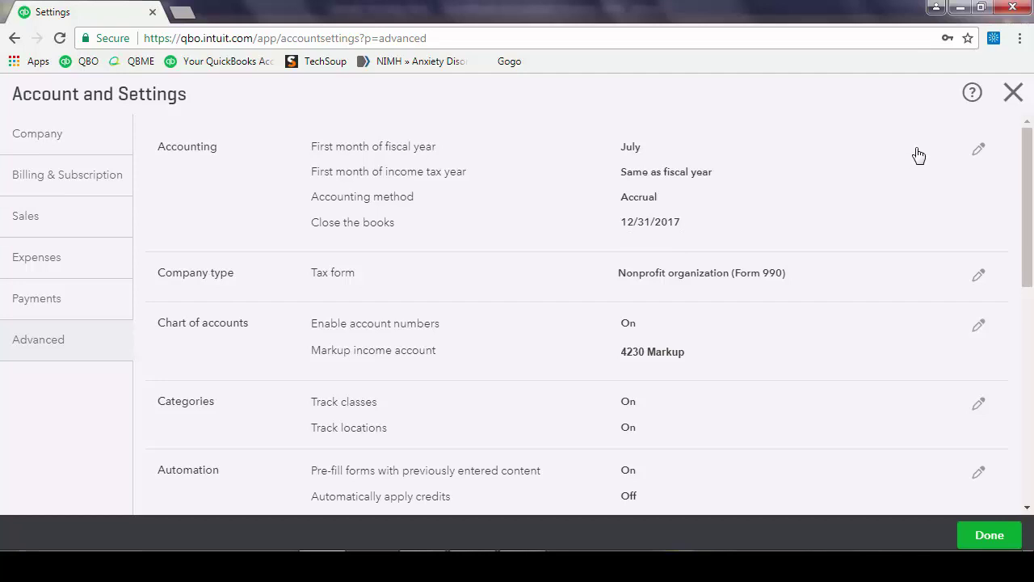
{"action": "left_click", "coordinate": [1012, 94]}
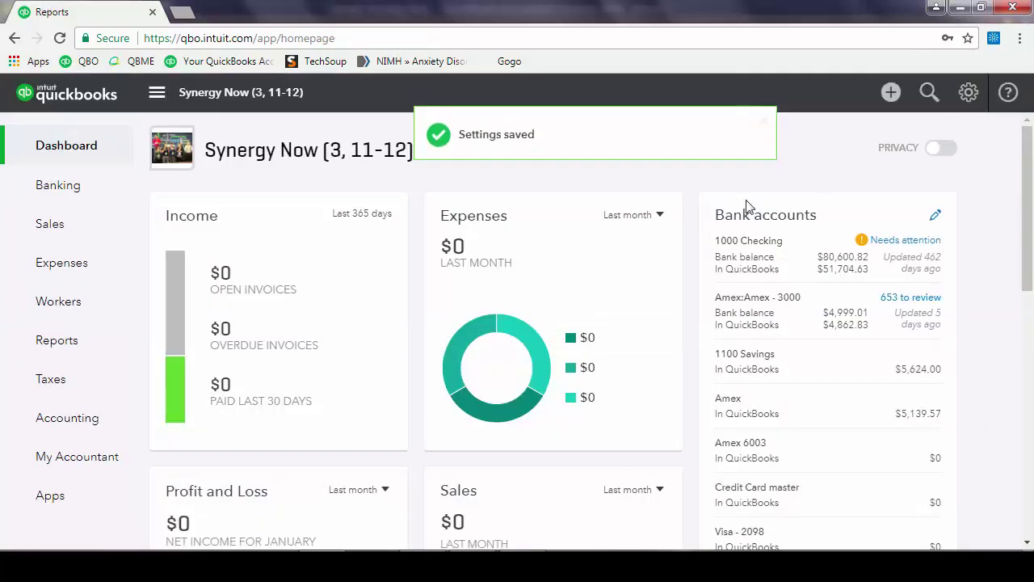
Step: Open the bank register of the 1000 Checking account from the chart of accounts
{"action": "left_click", "coordinate": [886, 97]}
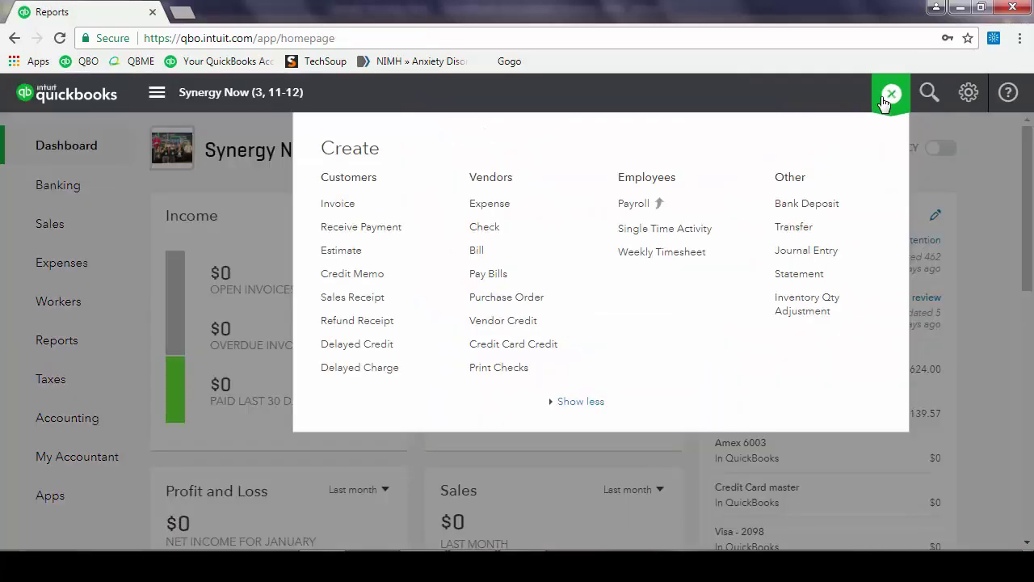
{"action": "left_click", "coordinate": [969, 94]}
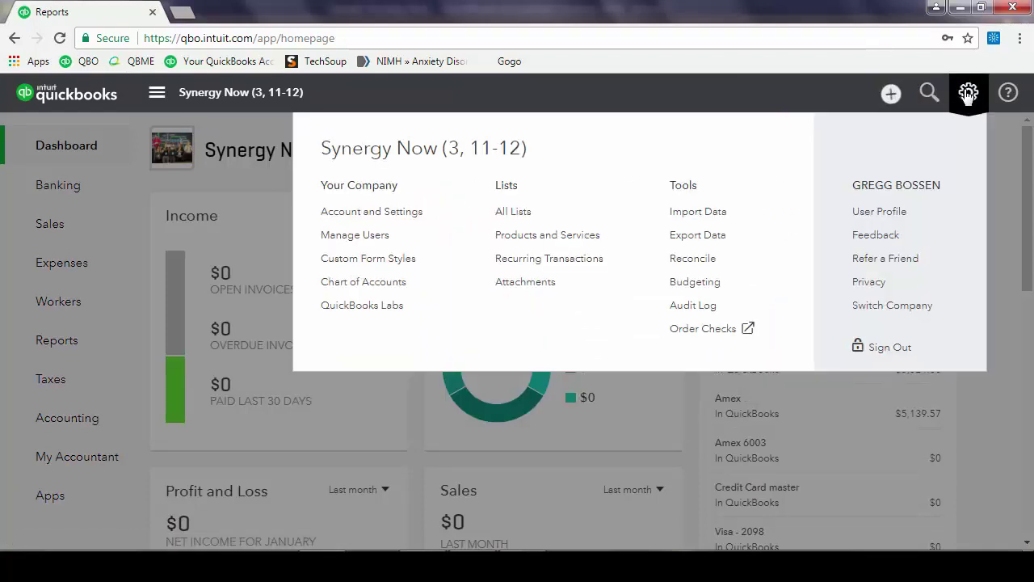
{"action": "left_click", "coordinate": [392, 285]}
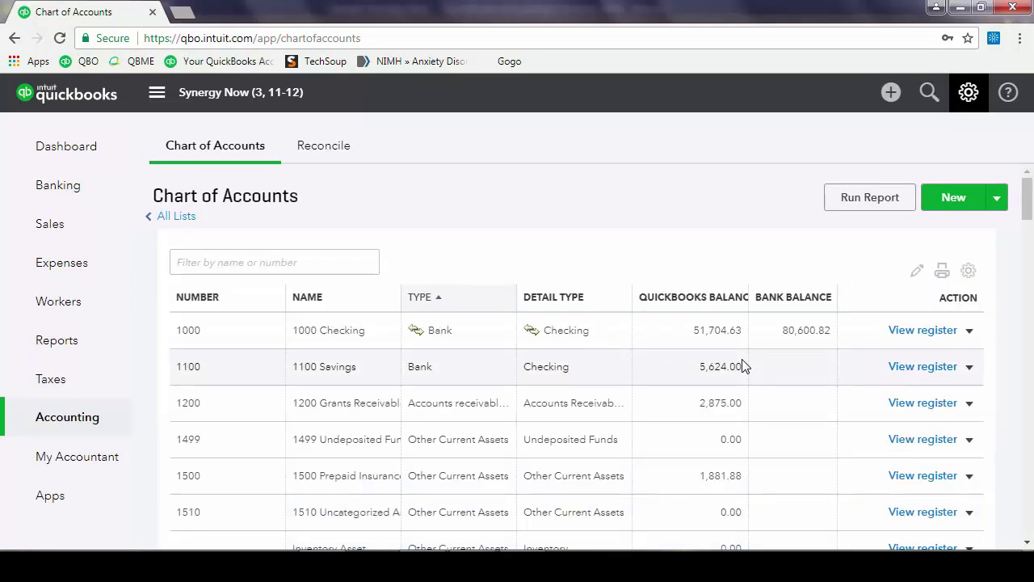
{"action": "left_click", "coordinate": [898, 331]}
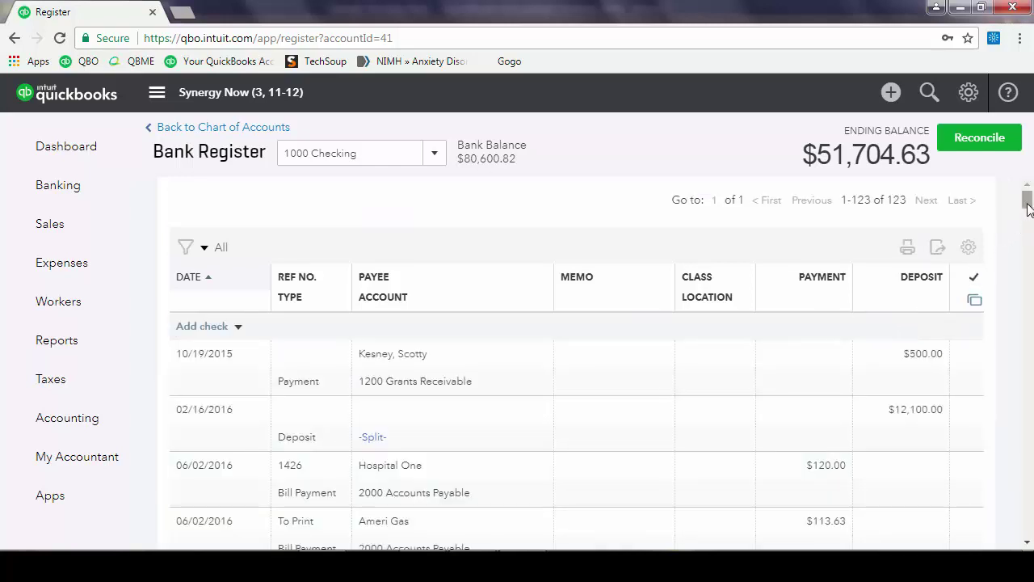
Step: Edit the 11/01/2016 equipment rental check, setting its first line's account to 6230 Licenses and Permits
{"action": "scroll", "coordinate": [1029, 224], "scroll_direction": "down", "scroll_amount": 3}
{"action": "scroll", "coordinate": [1029, 226], "scroll_direction": "down", "scroll_amount": 4}
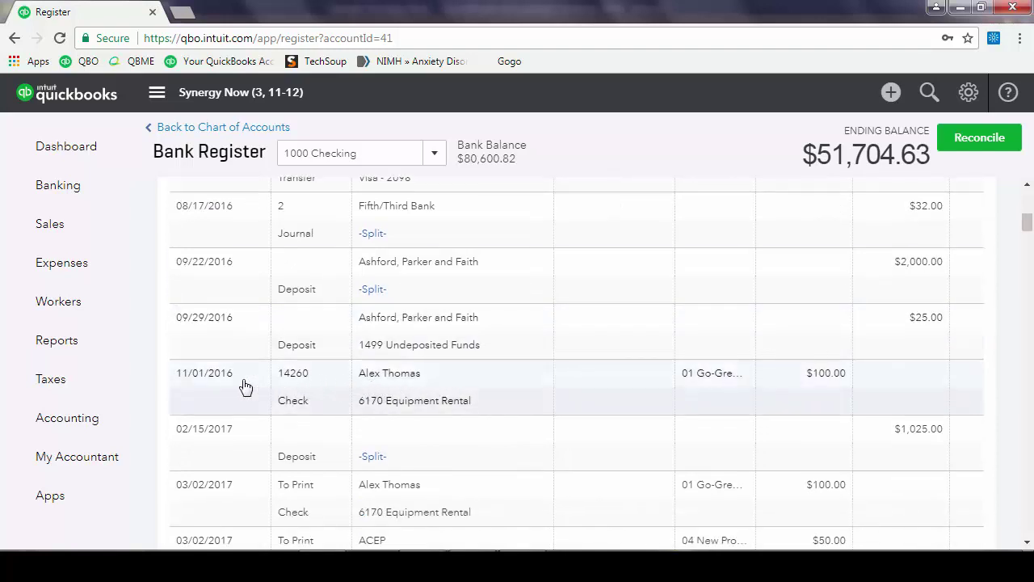
{"action": "left_click", "coordinate": [484, 386]}
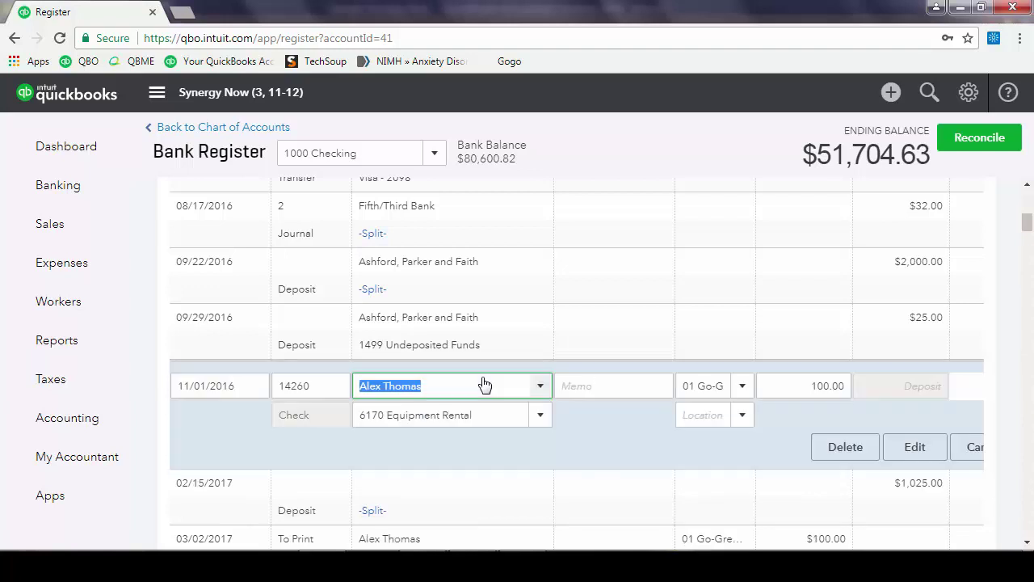
{"action": "left_click", "coordinate": [913, 447]}
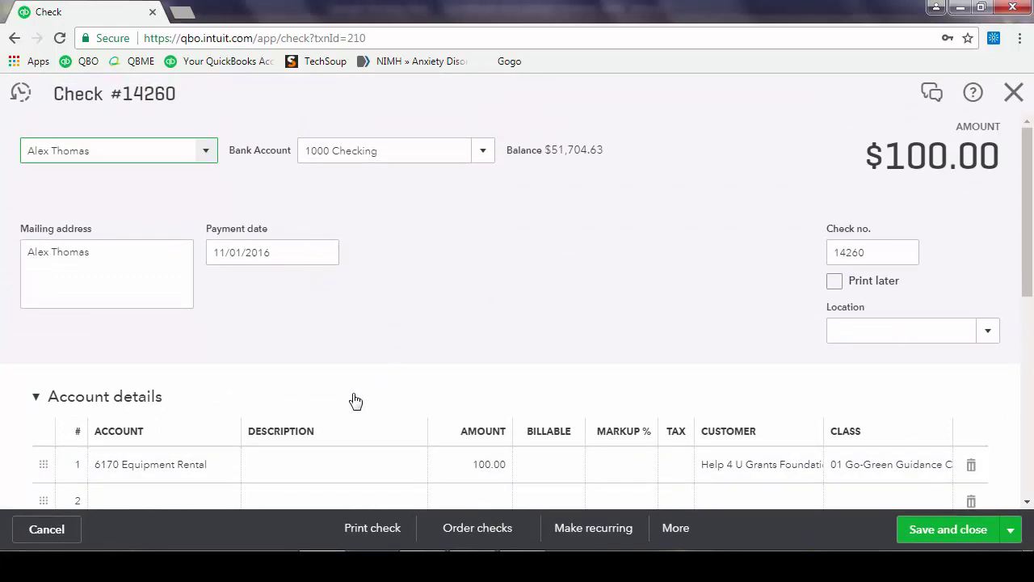
{"action": "left_click", "coordinate": [232, 470]}
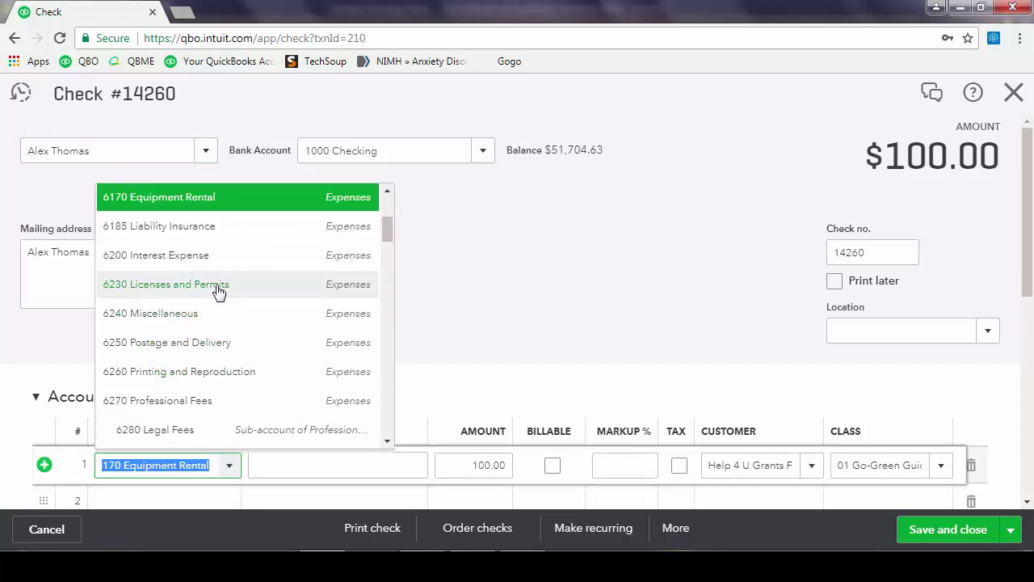
{"action": "left_click", "coordinate": [218, 290]}
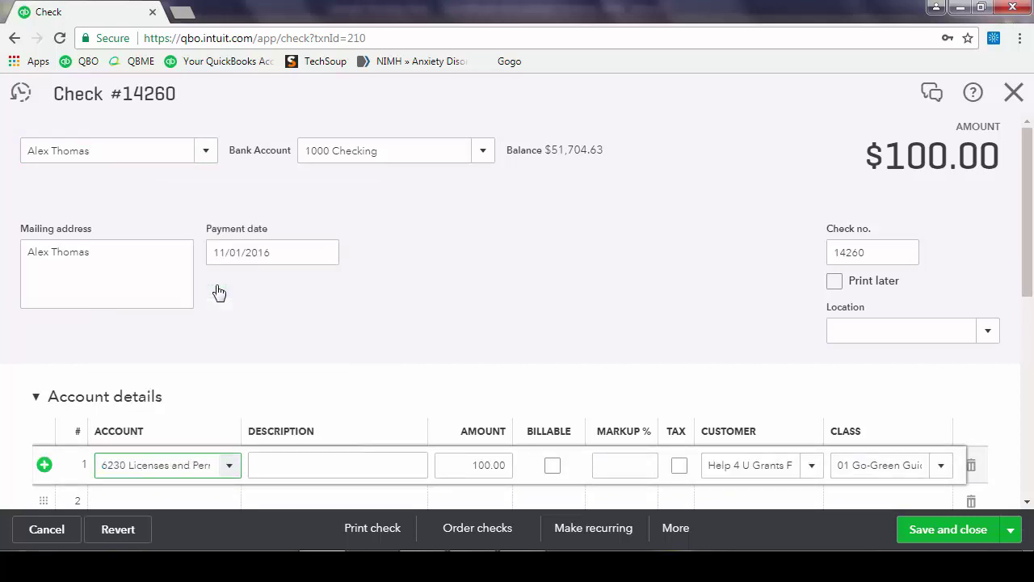
Step: Save and close the edited check, entering the closing-date password and confirming the change to the closed period
{"action": "left_click", "coordinate": [923, 532]}
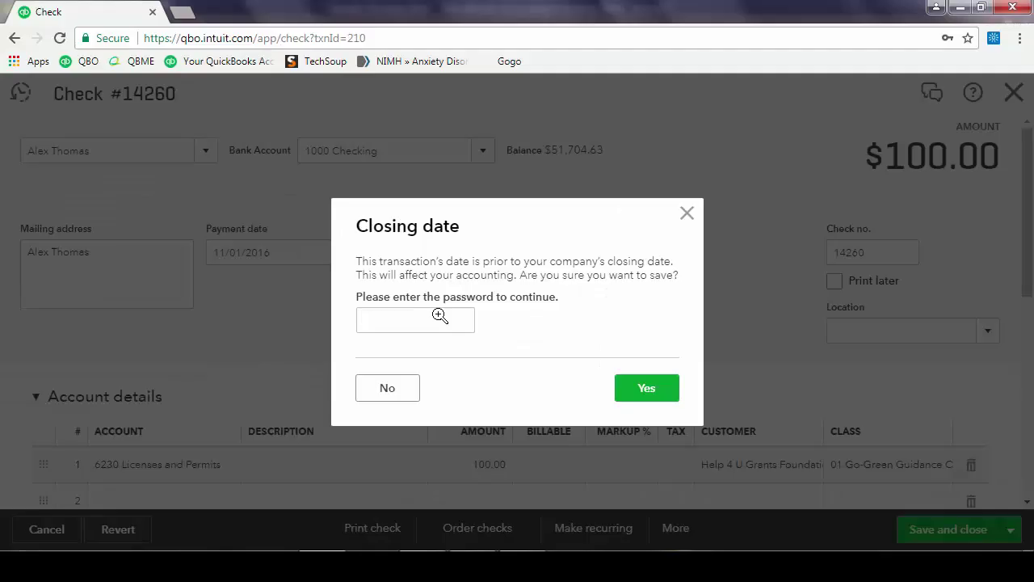
{"action": "left_click", "coordinate": [372, 308]}
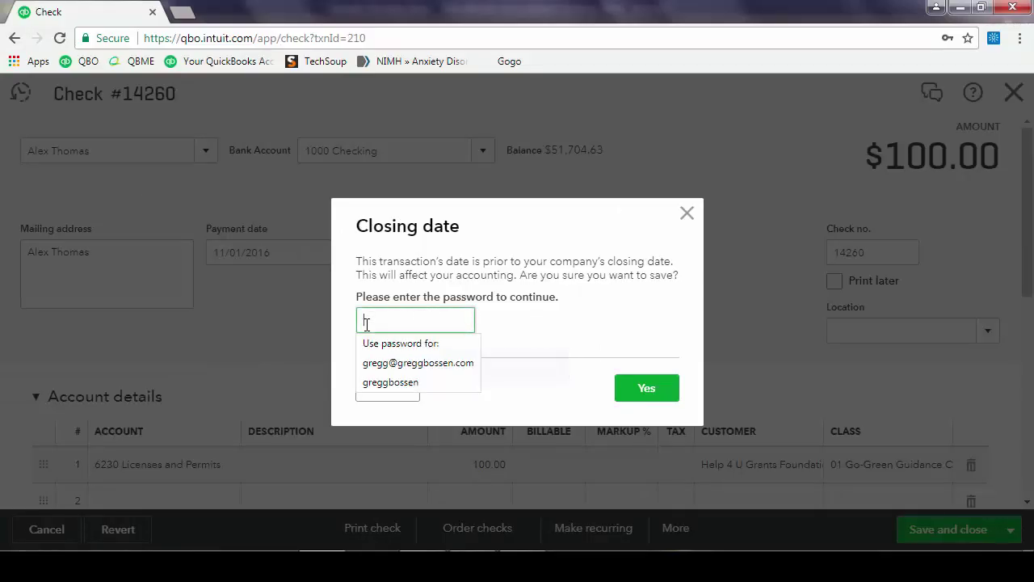
{"action": "type", "text": "password"}
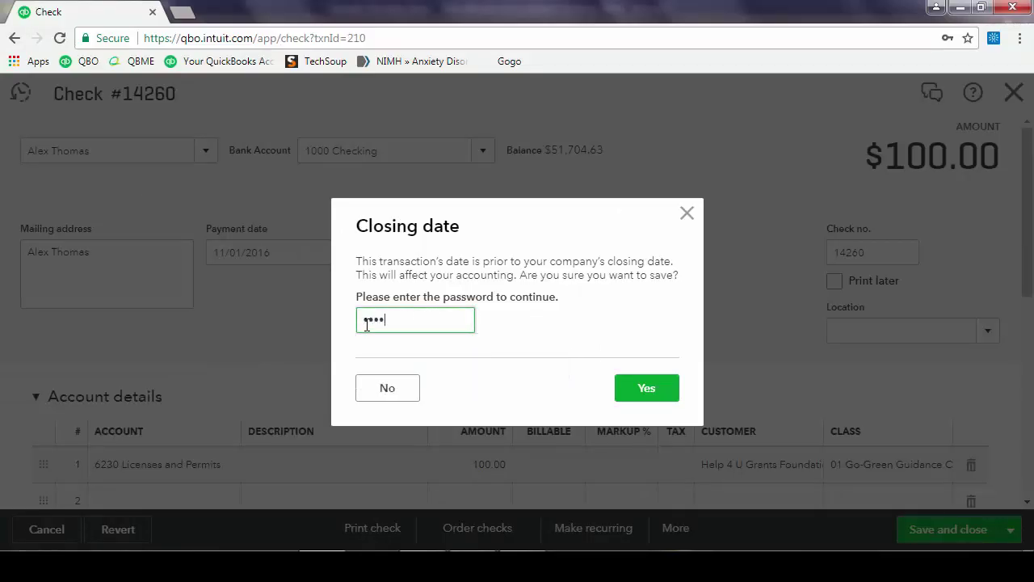
{"action": "key", "text": "Tab"}
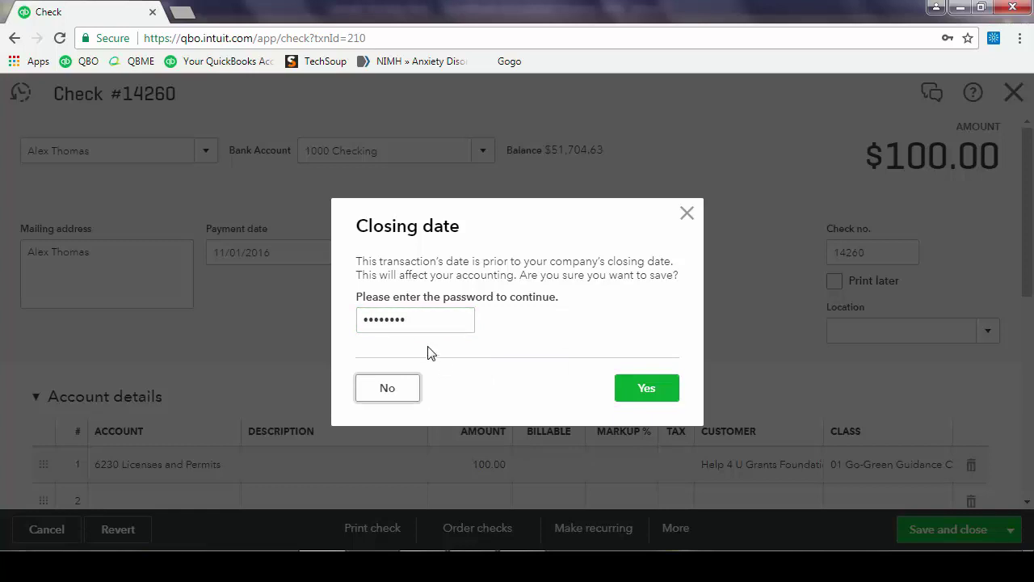
{"action": "left_click", "coordinate": [647, 390]}
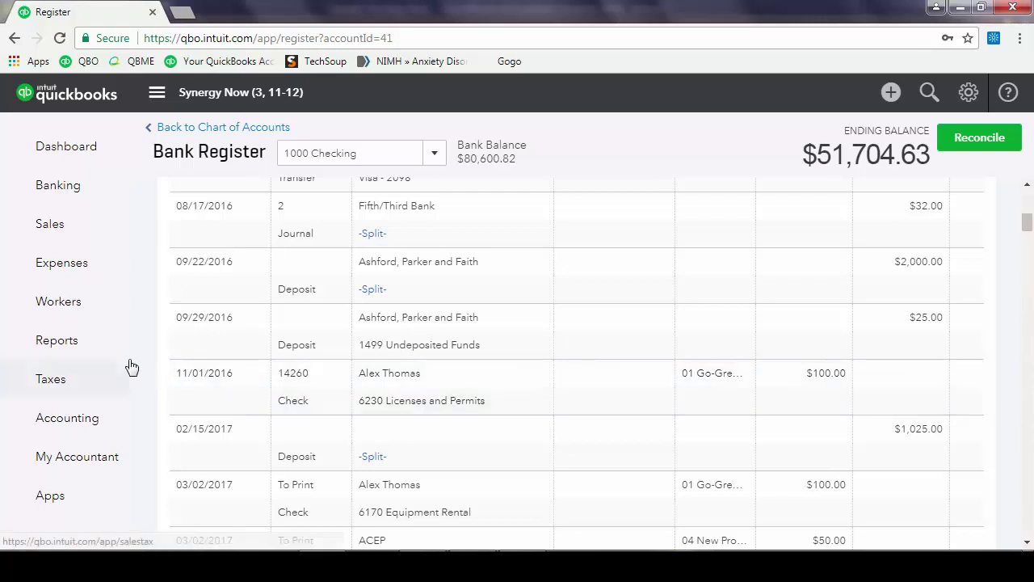
Step: Run the Exceptions to Closing Date report from the Accountant Reports group
{"action": "left_click", "coordinate": [65, 348]}
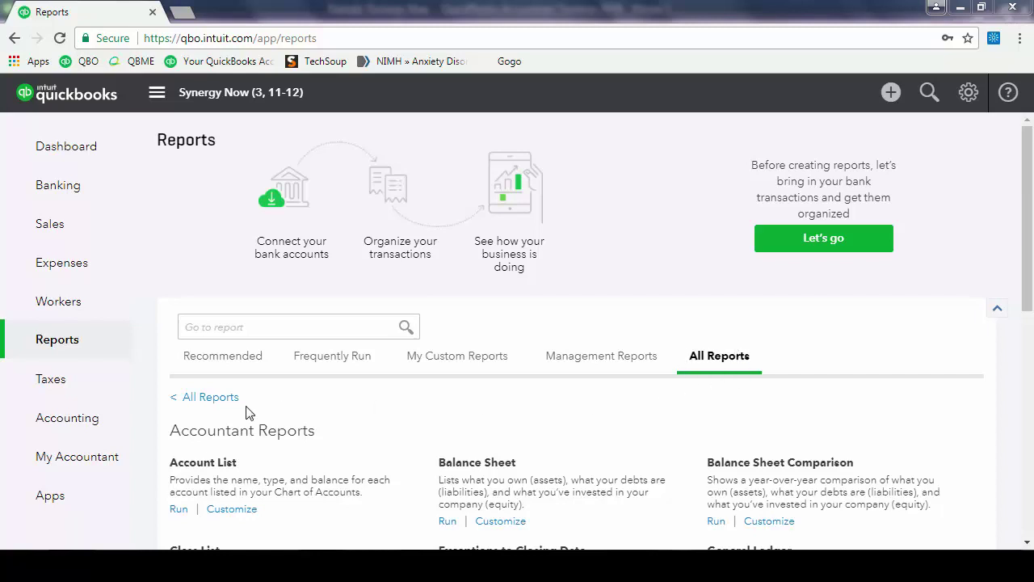
{"action": "left_click", "coordinate": [204, 400]}
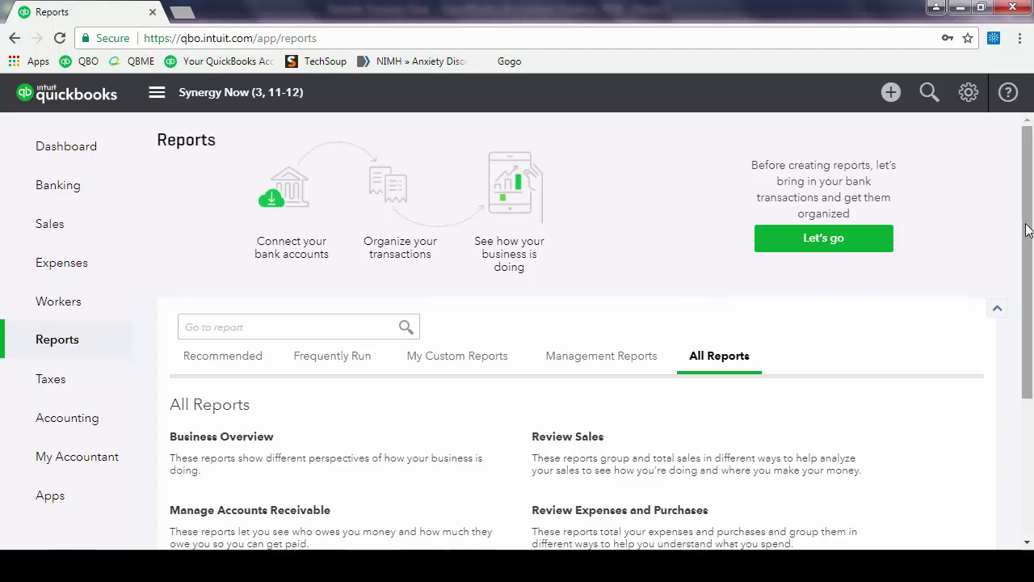
{"action": "left_click_drag", "start_coordinate": [1027, 231], "coordinate": [1032, 378]}
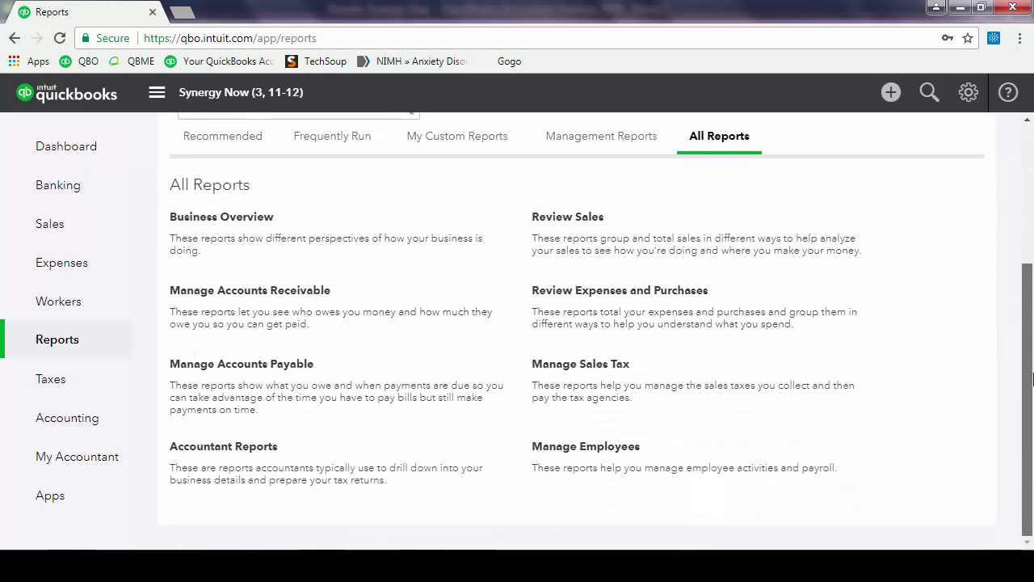
{"action": "left_click", "coordinate": [245, 450]}
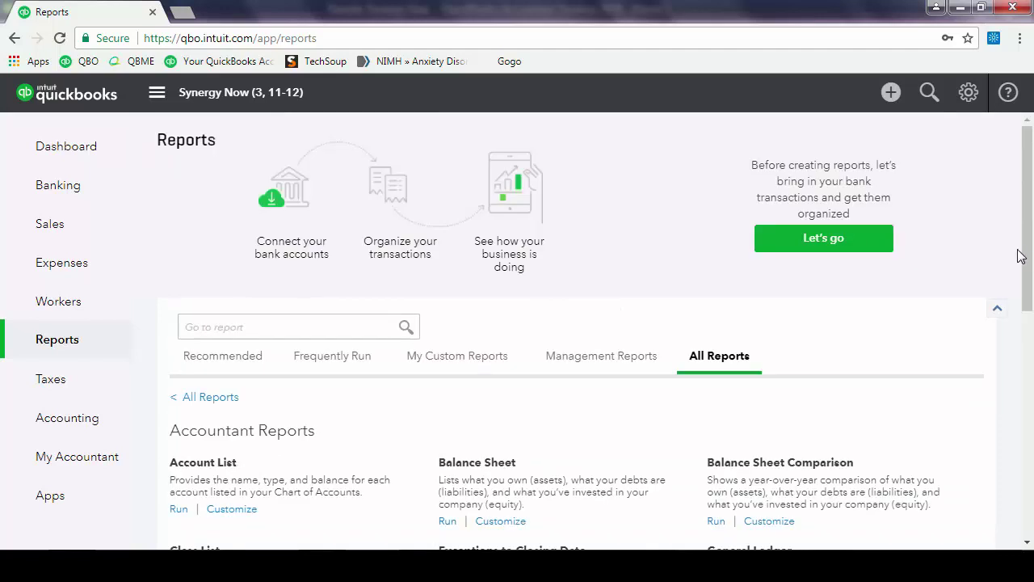
{"action": "left_click_drag", "start_coordinate": [1025, 254], "coordinate": [1032, 356]}
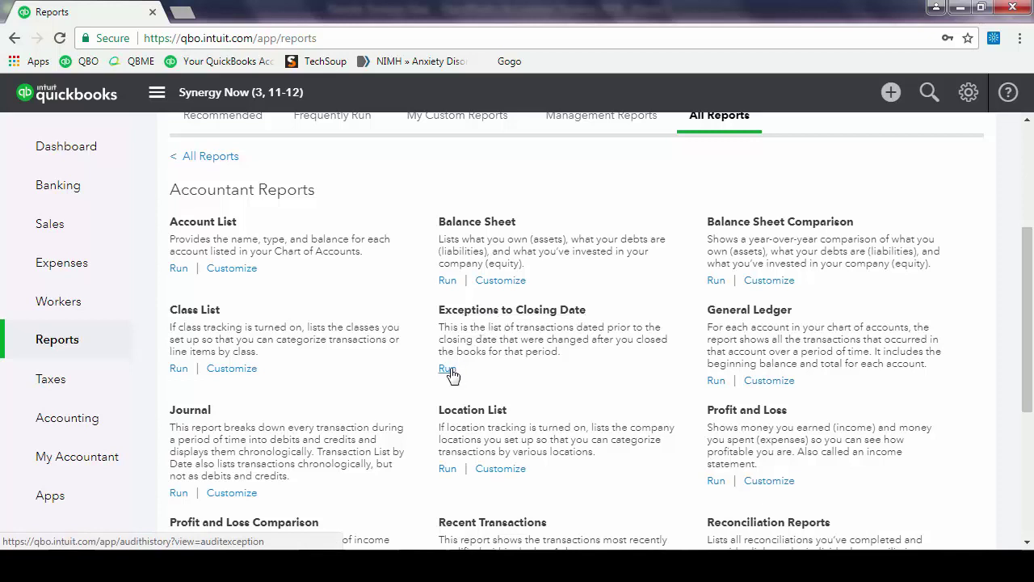
{"action": "left_click", "coordinate": [449, 370]}
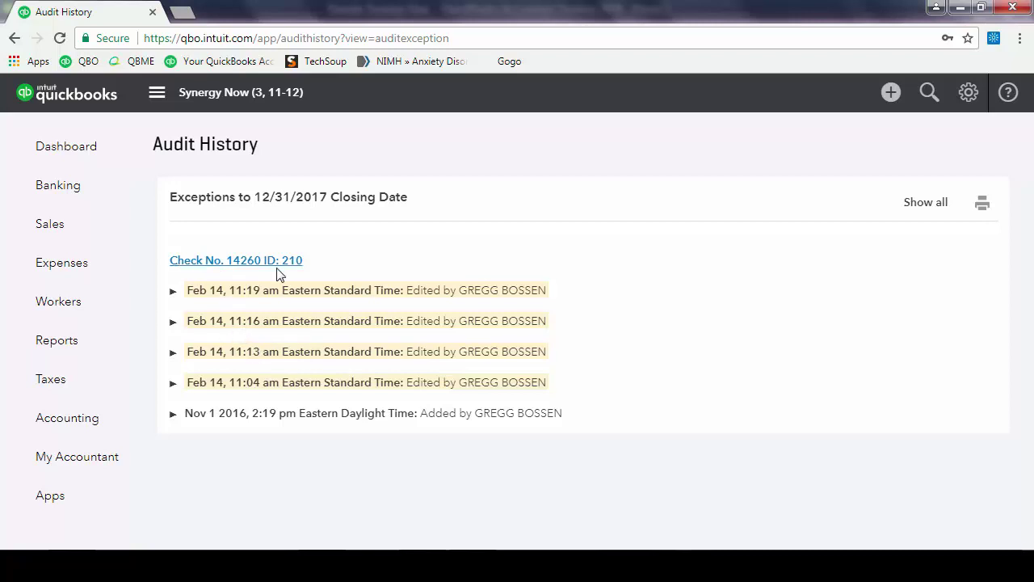
Step: Expand the check's four Feb 14 edit entries in the audit history and examine the highlighted account and amount changes
{"action": "left_click", "coordinate": [175, 386]}
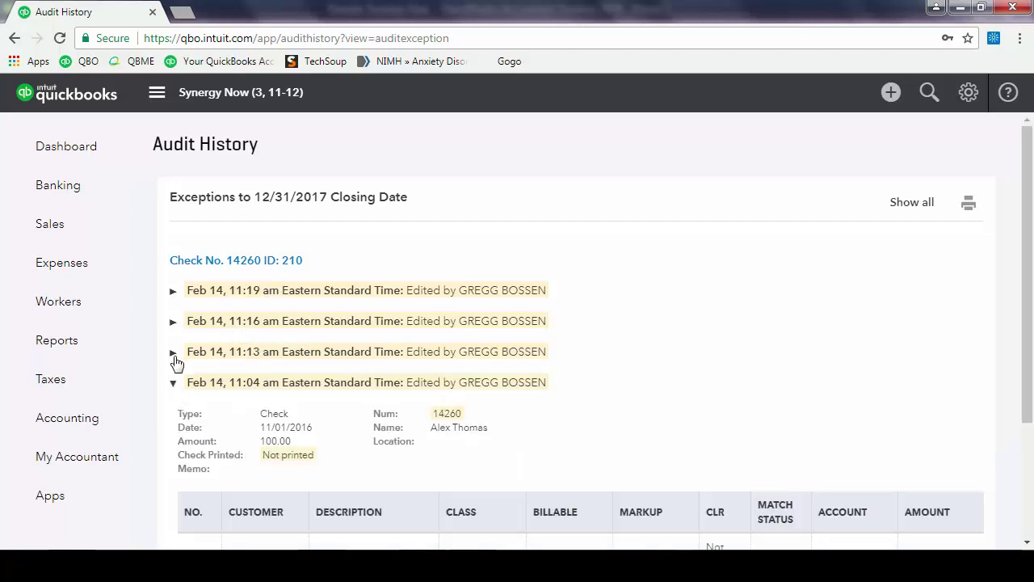
{"action": "left_click", "coordinate": [176, 357]}
{"action": "left_click", "coordinate": [172, 321]}
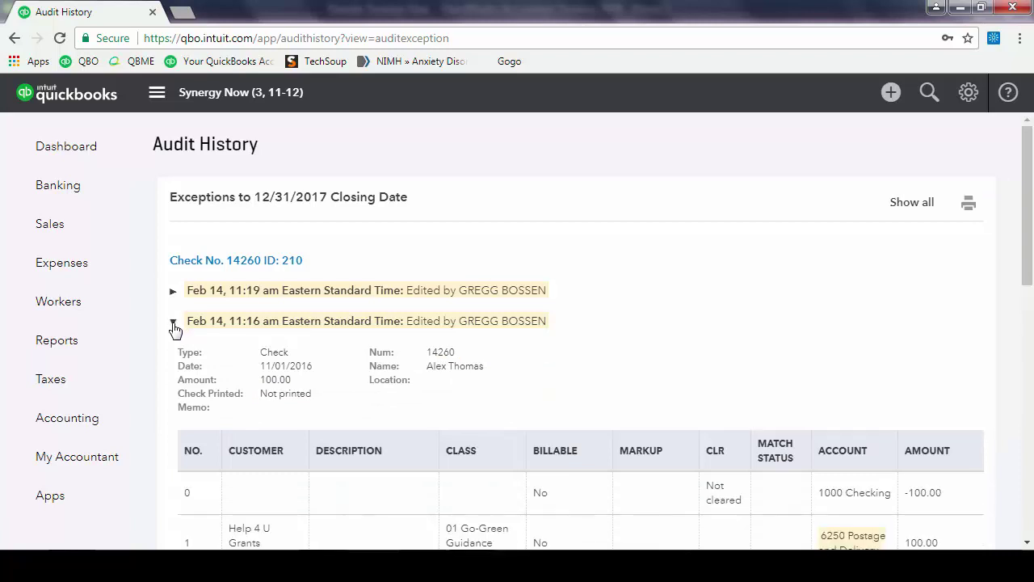
{"action": "left_click", "coordinate": [172, 292]}
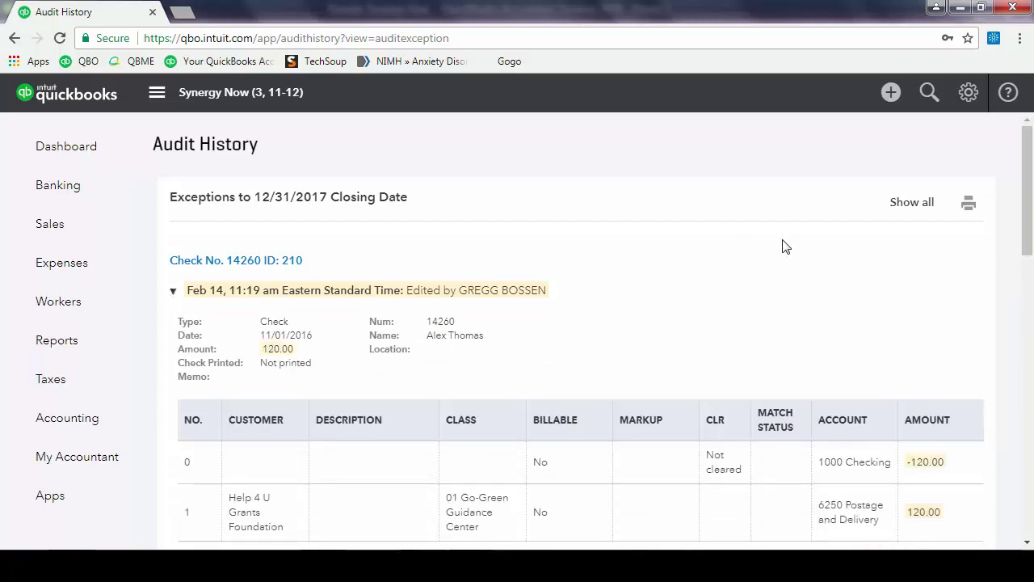
{"action": "left_click_drag", "start_coordinate": [1031, 236], "coordinate": [1031, 438]}
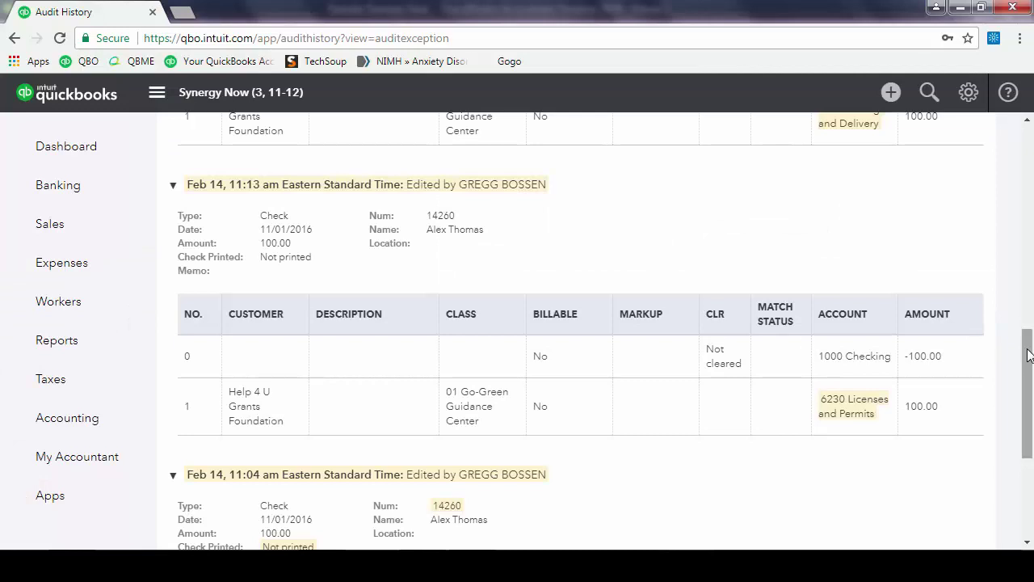
{"action": "left_click_drag", "start_coordinate": [1030, 355], "coordinate": [1031, 208]}
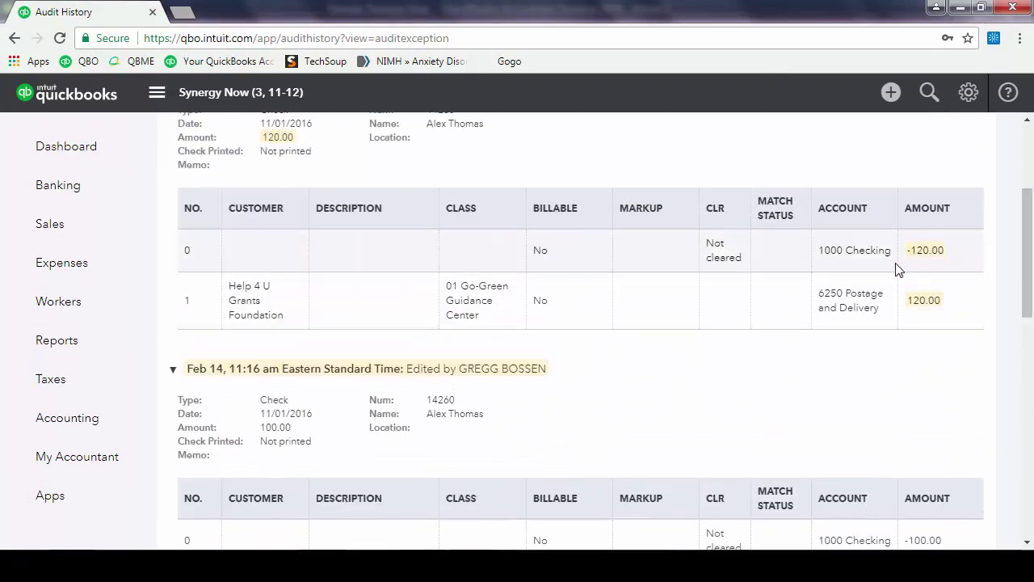
Step: Return to the dashboard and open the Accounting section of the company's advanced settings for editing
{"action": "left_click", "coordinate": [85, 153]}
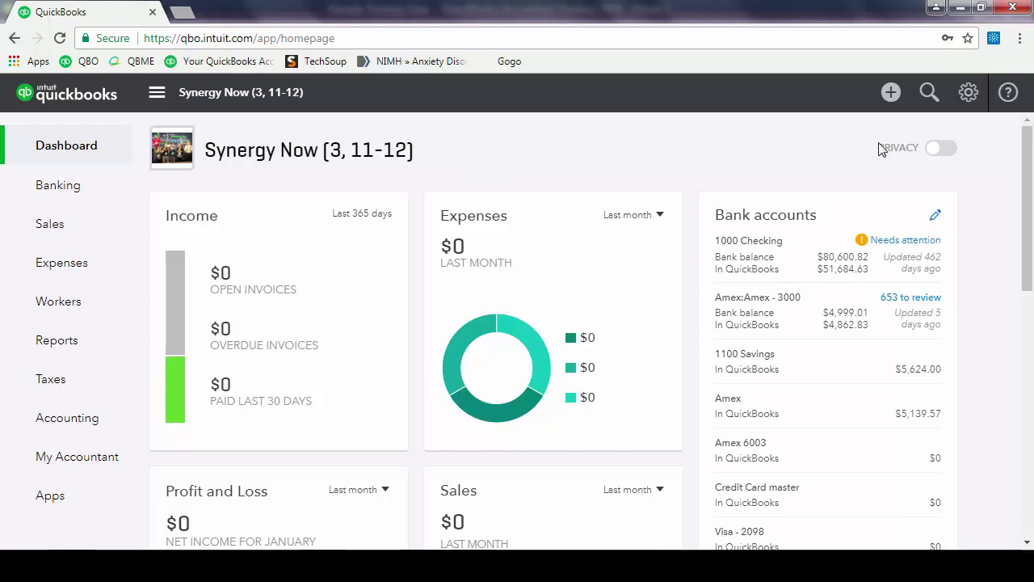
{"action": "left_click", "coordinate": [969, 97]}
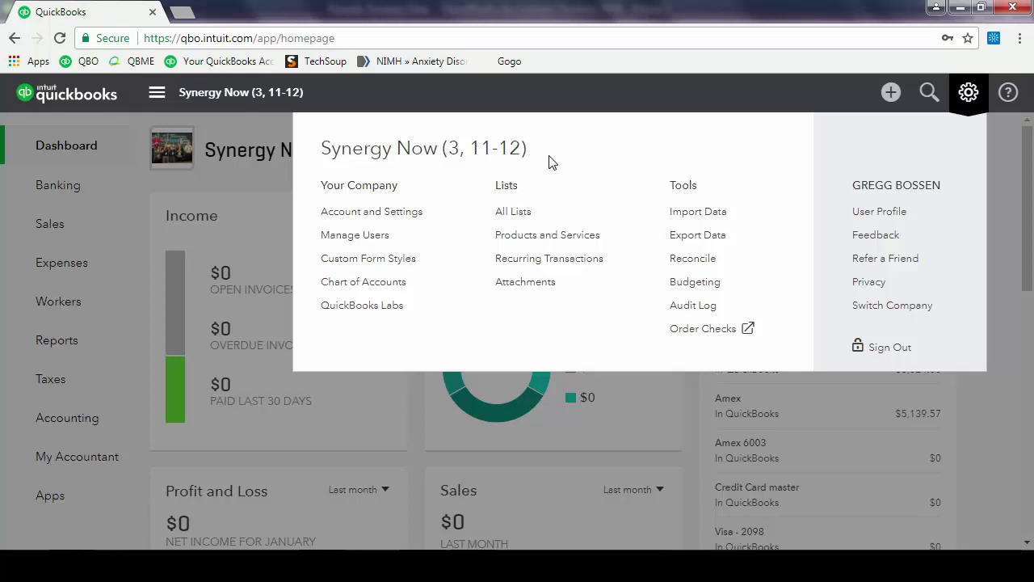
{"action": "left_click", "coordinate": [365, 218]}
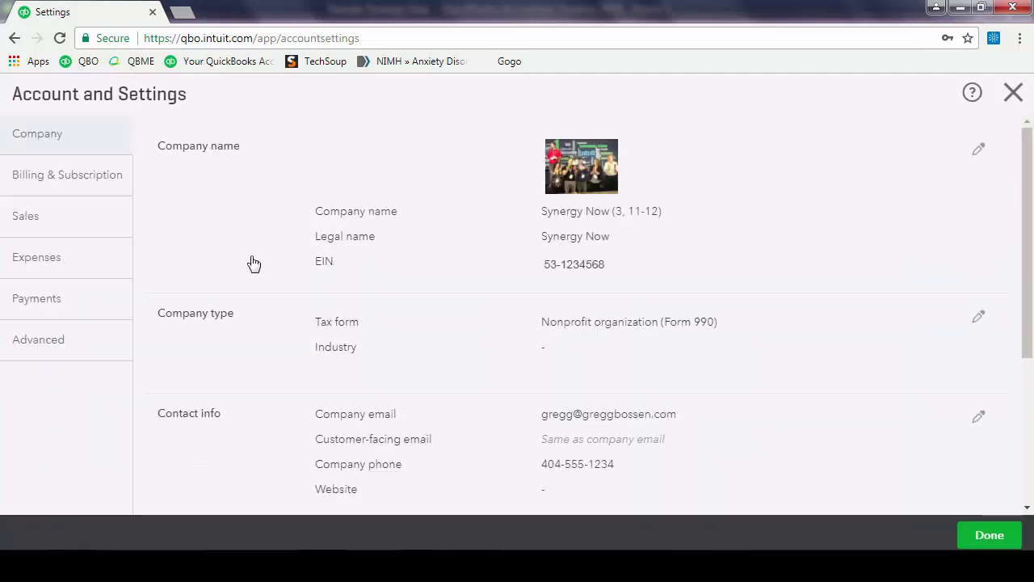
{"action": "left_click", "coordinate": [62, 345]}
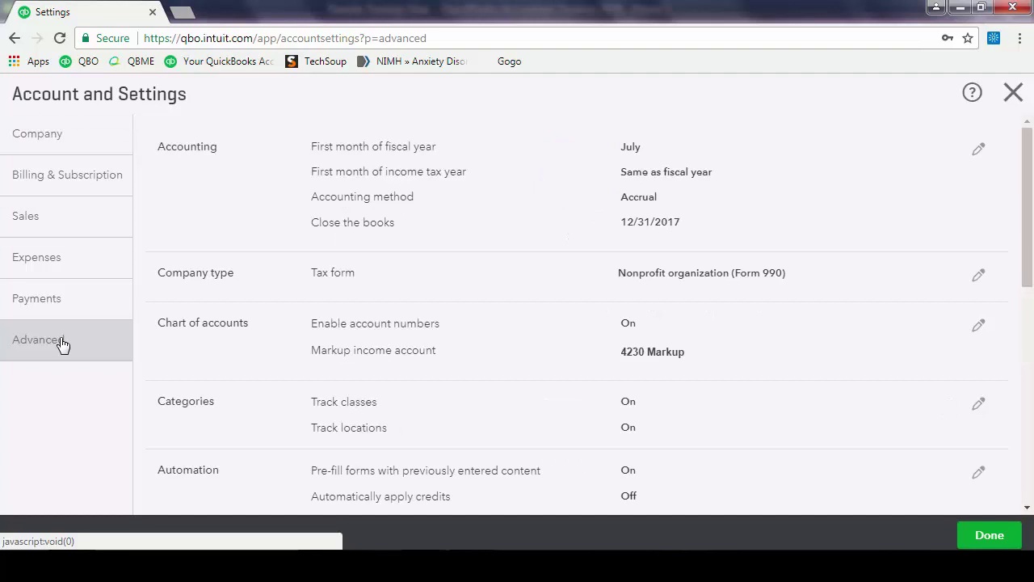
{"action": "left_click", "coordinate": [644, 231]}
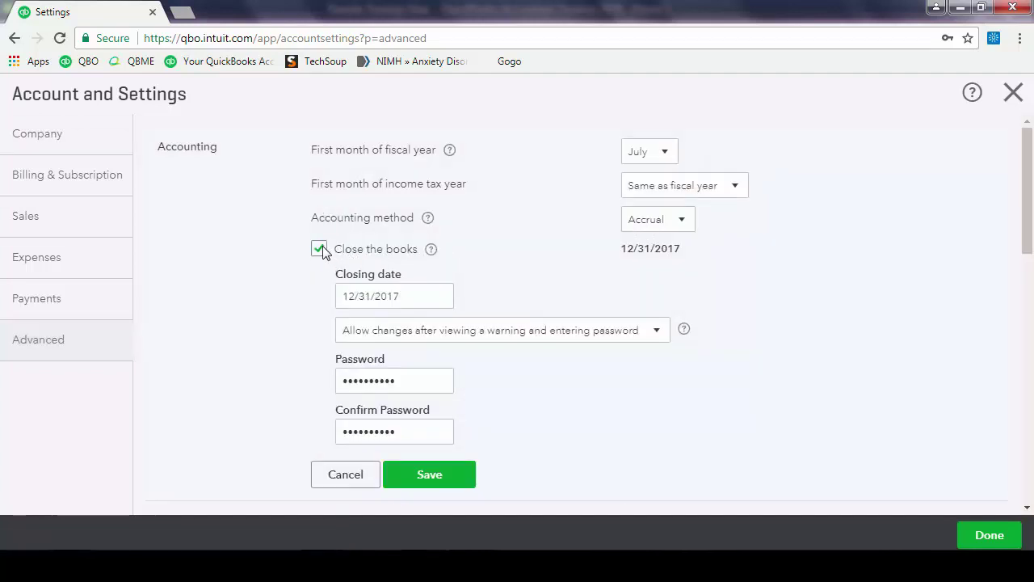
Step: Enter 01/31/2018 as the closing date for the books, then leave the settings without saving
{"action": "left_click", "coordinate": [397, 295]}
{"action": "left_click_drag", "start_coordinate": [401, 296], "coordinate": [314, 310]}
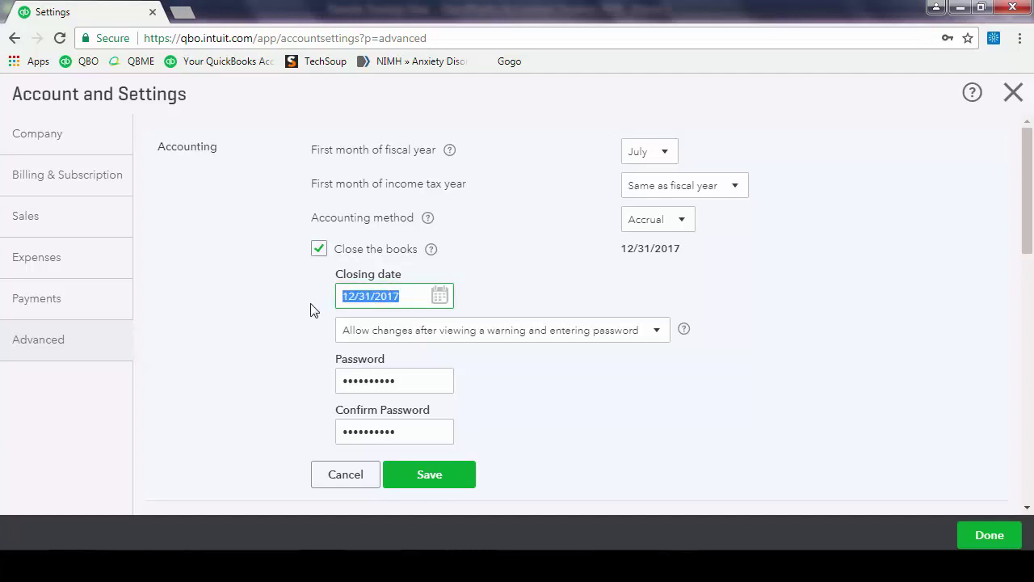
{"action": "type", "text": "01/"}
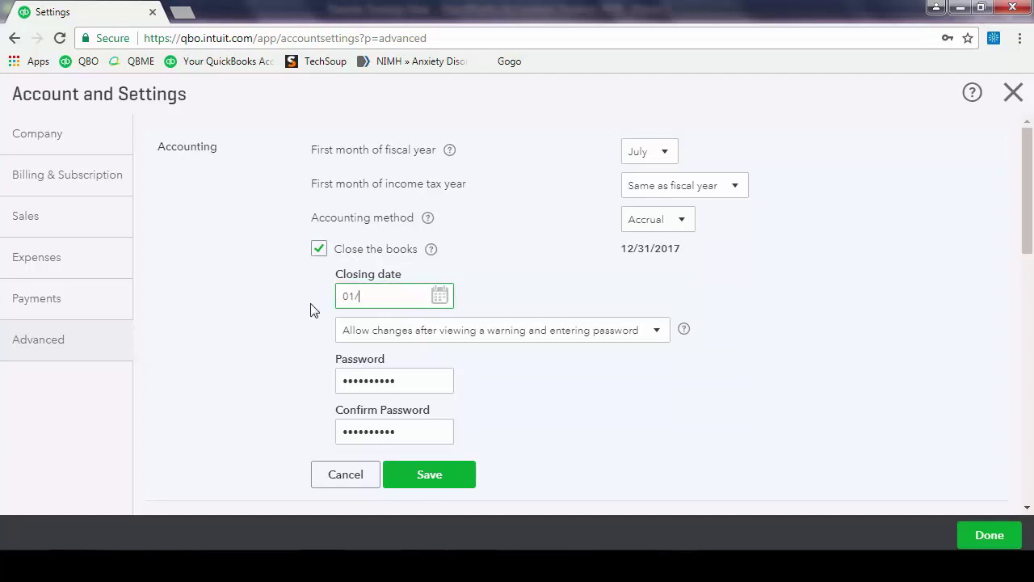
{"action": "type", "text": "31/2018"}
{"action": "key", "text": "Tab"}
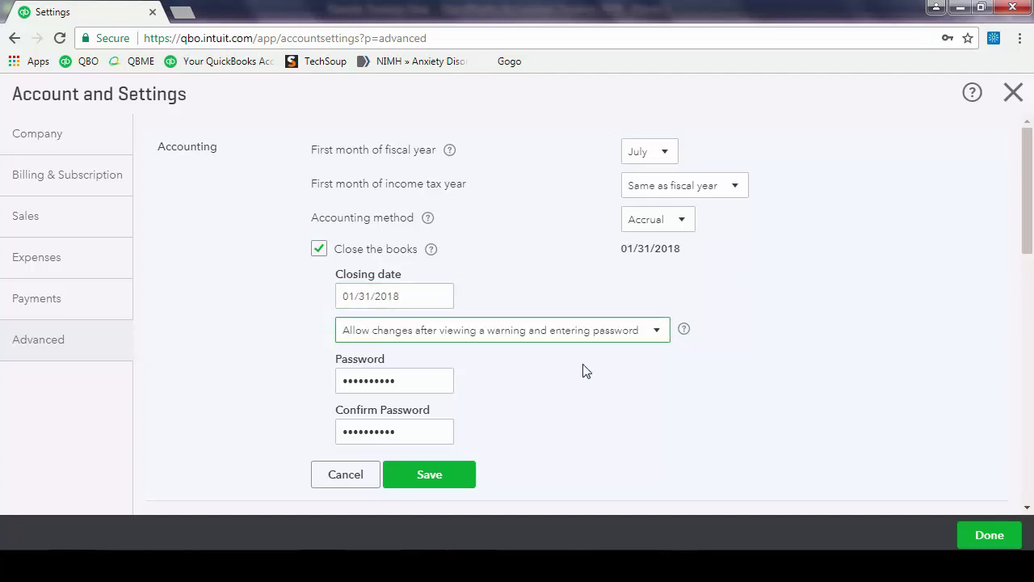
{"action": "left_click", "coordinate": [1012, 94]}
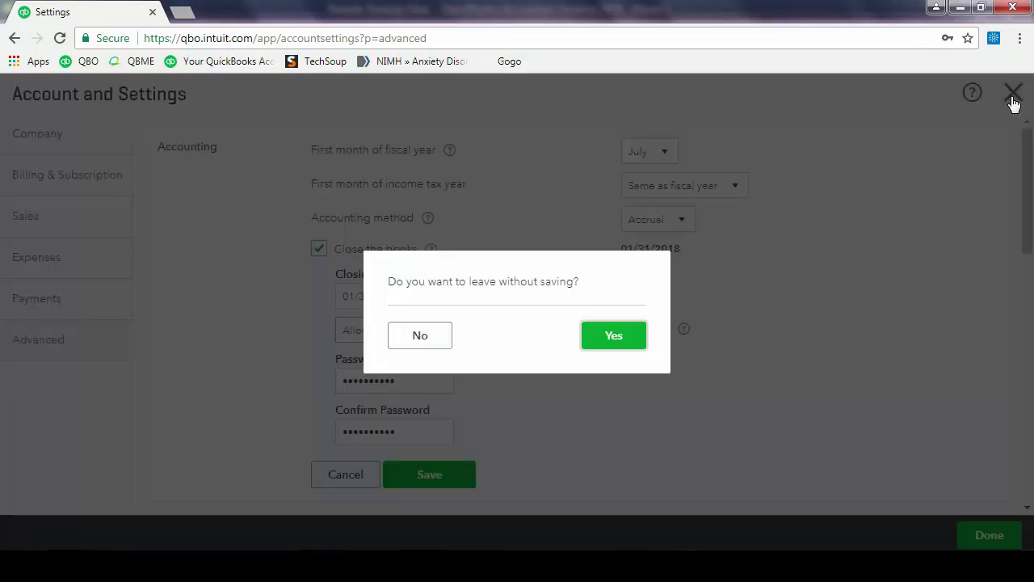
{"action": "left_click", "coordinate": [616, 335]}
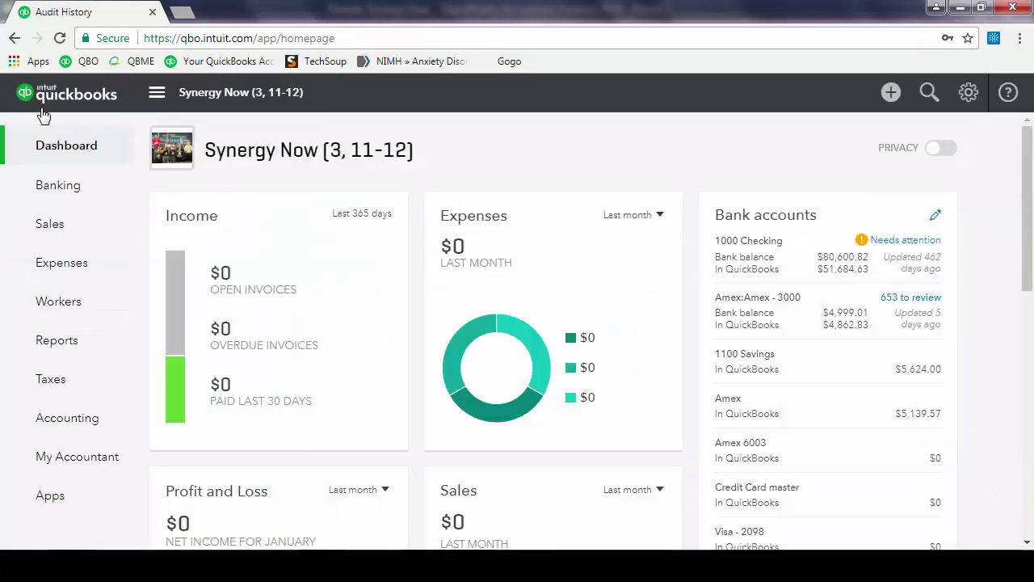